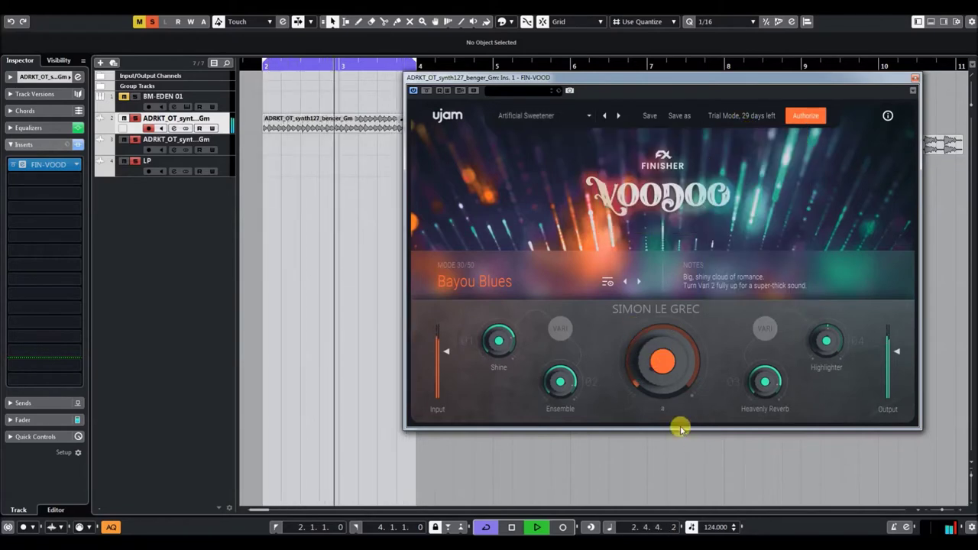
- Set the Artificial Sweetener preset's main Effect to 100 and adjust its Heavenly Reverb, Highlighter, Ensemble and Shine
{"action": "left_click_drag", "start_coordinate": [658, 320], "coordinate": [661, 307]}
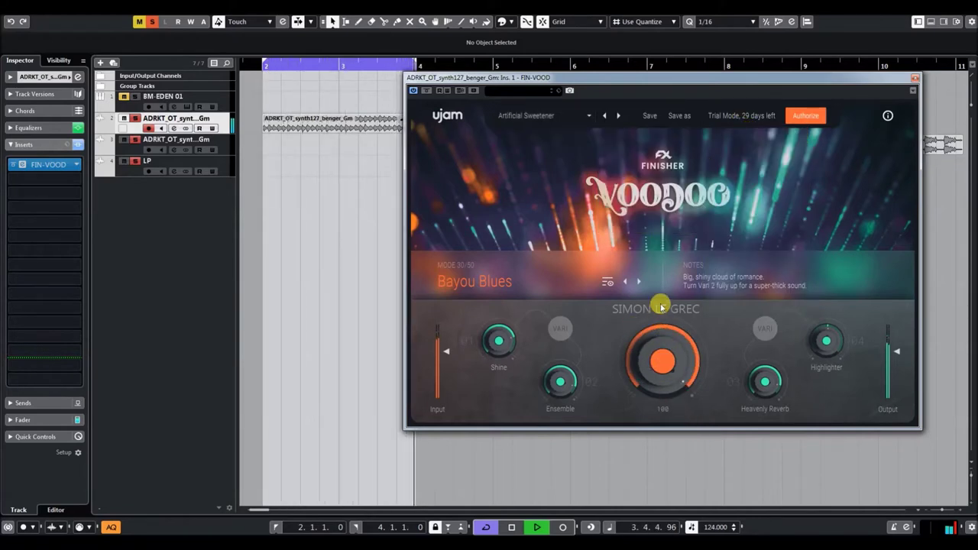
{"action": "mouse_move", "coordinate": [831, 323]}
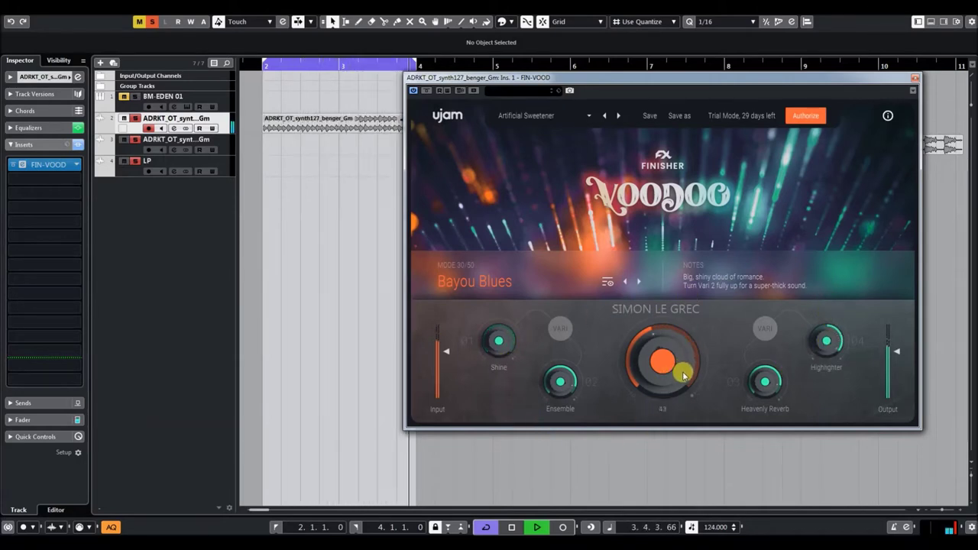
{"action": "left_click_drag", "start_coordinate": [681, 387], "coordinate": [657, 321]}
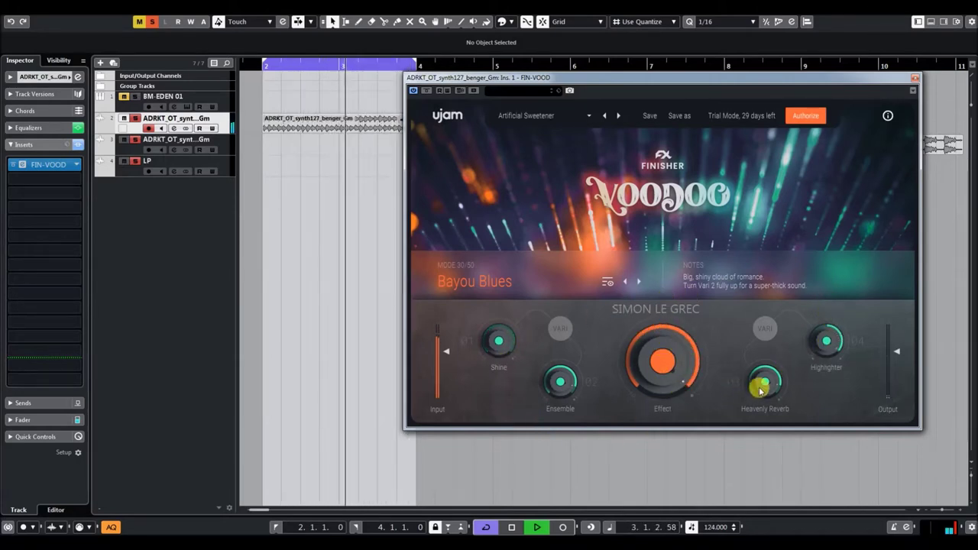
{"action": "mouse_move", "coordinate": [827, 340]}
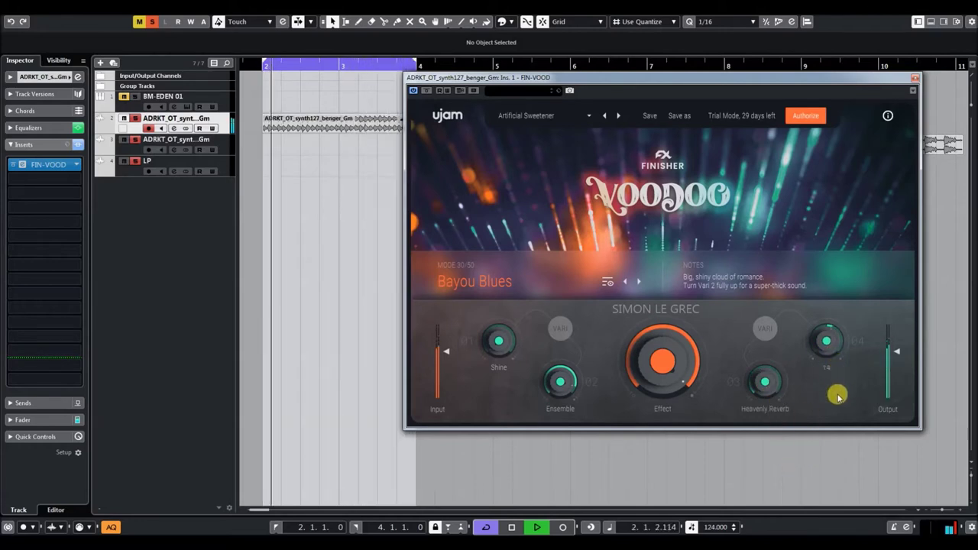
{"action": "mouse_move", "coordinate": [505, 330]}
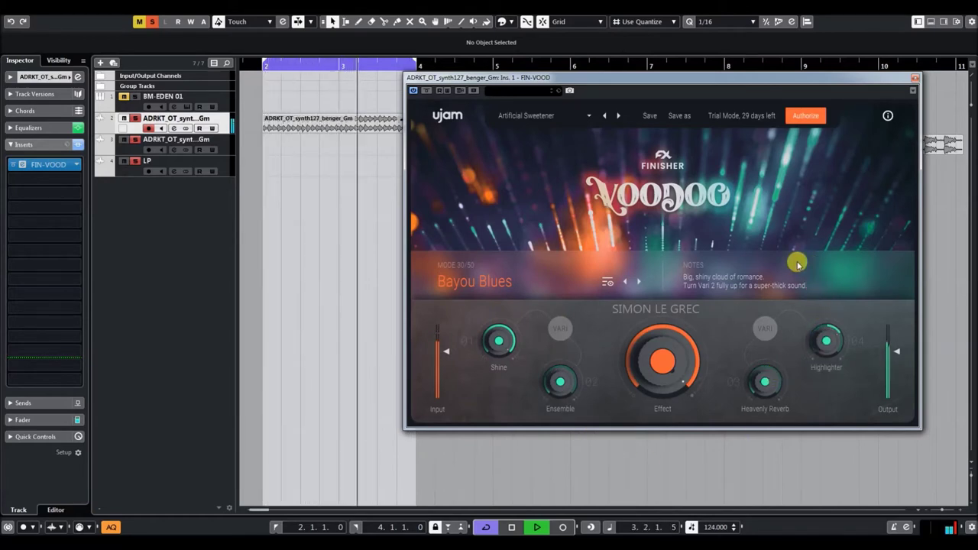
- Load the Blurred preset, set Hollowness to about 29, and adjust Cloud Chaos, Distant Layers, Highlighter and Effect / Stereo Width
{"action": "left_click", "coordinate": [619, 115]}
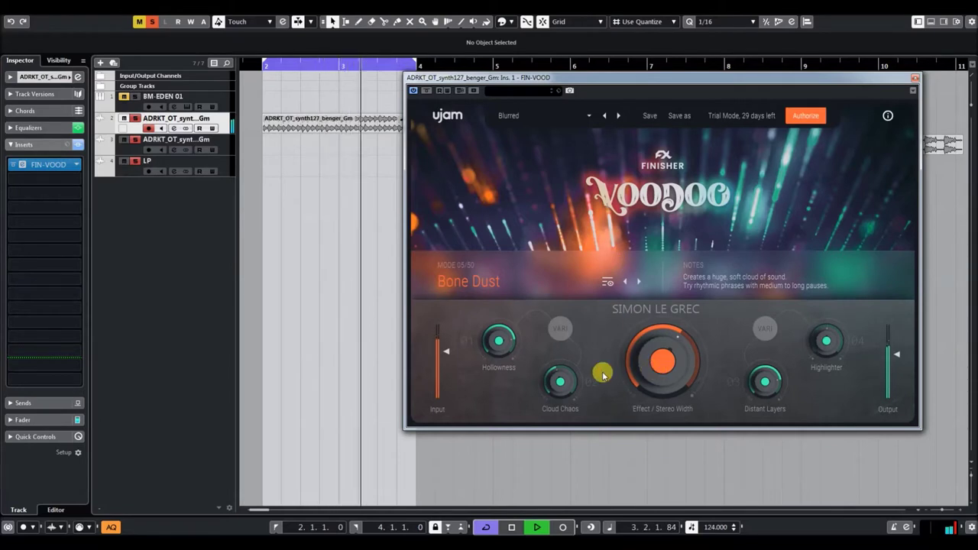
{"action": "left_click_drag", "start_coordinate": [547, 384], "coordinate": [594, 409]}
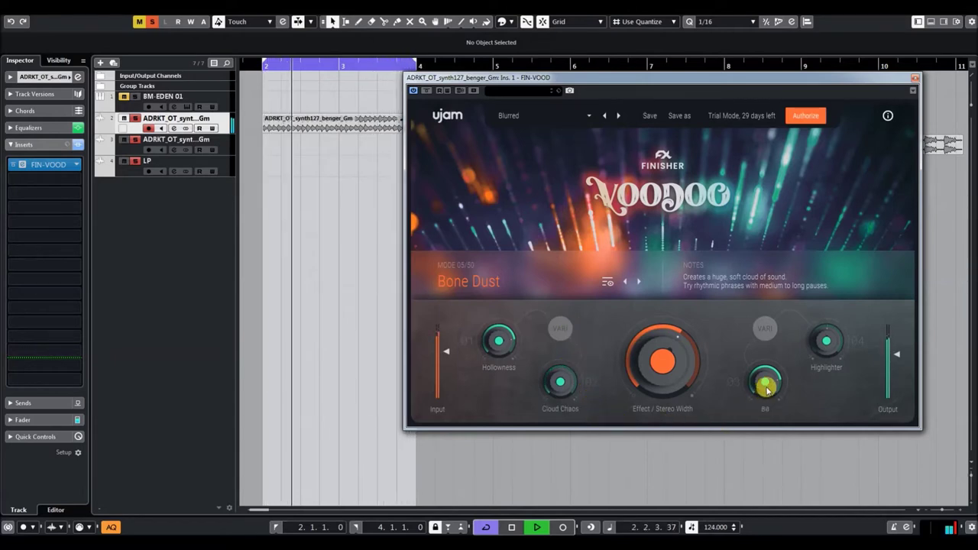
{"action": "mouse_move", "coordinate": [831, 344]}
{"action": "left_click_drag", "start_coordinate": [831, 344], "coordinate": [837, 292]}
{"action": "left_click_drag", "start_coordinate": [666, 360], "coordinate": [679, 391]}
{"action": "left_click_drag", "start_coordinate": [499, 341], "coordinate": [523, 410]}
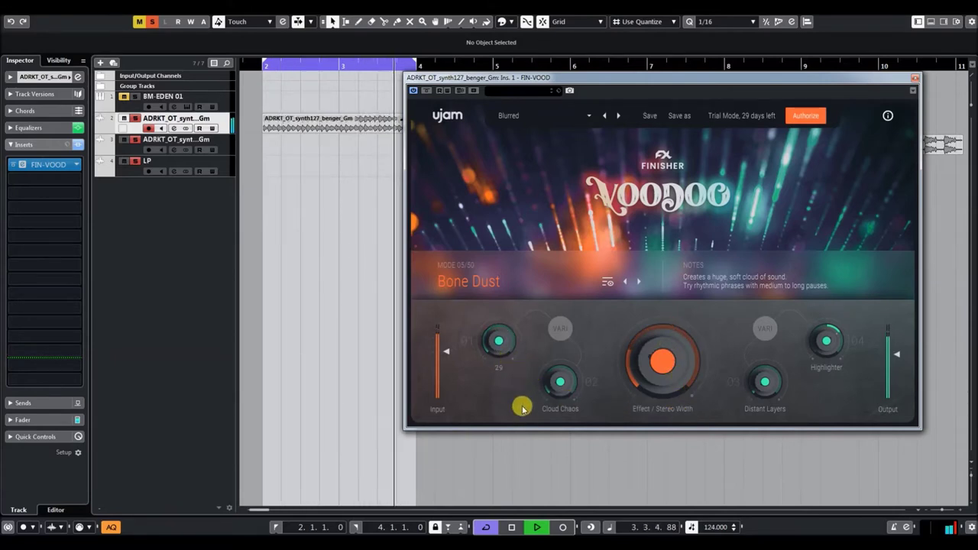
- Load the Churning Rock Rotor preset and vary its Evil, Rotary, Club Stage, Highlighter and main Effect amounts
{"action": "left_click", "coordinate": [618, 115]}
{"action": "left_click_drag", "start_coordinate": [505, 344], "coordinate": [507, 329]}
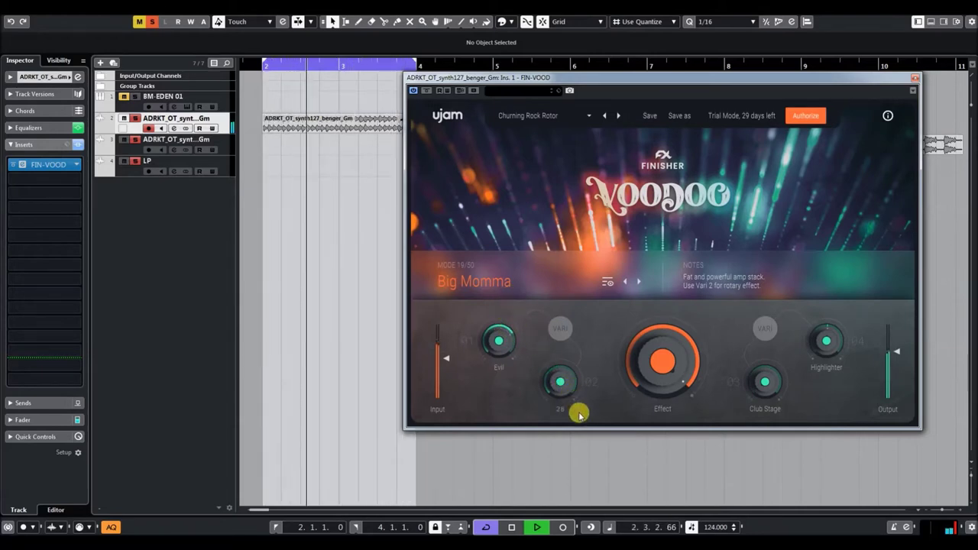
{"action": "left_click_drag", "start_coordinate": [667, 395], "coordinate": [681, 430]}
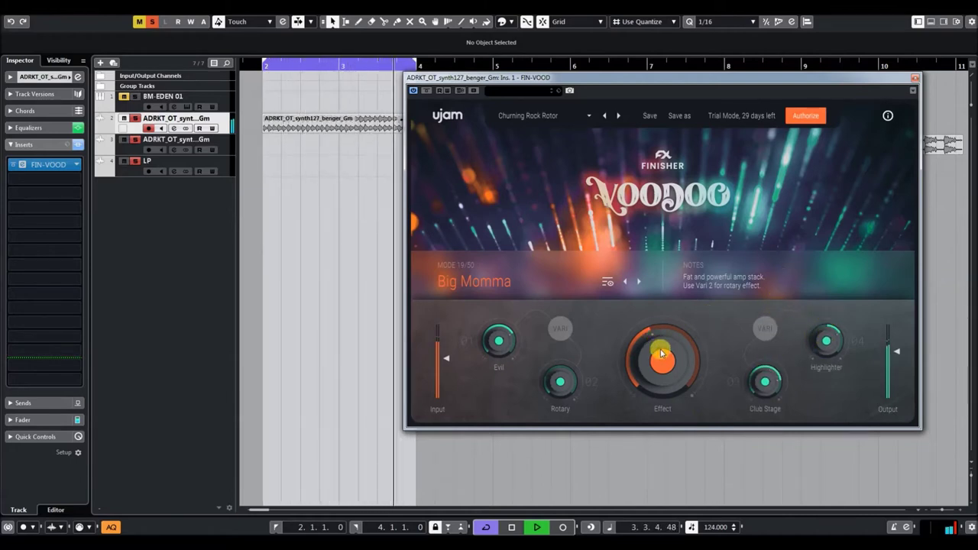
{"action": "mouse_move", "coordinate": [662, 361]}
{"action": "left_mouse_down"}
{"action": "mouse_move", "coordinate": [677, 393]}
{"action": "mouse_move", "coordinate": [666, 345]}
{"action": "left_mouse_up"}
- Load the Crystal Lab preset and vary its Animation, Infinity, Explosions and main Effect amounts
{"action": "left_click", "coordinate": [619, 116]}
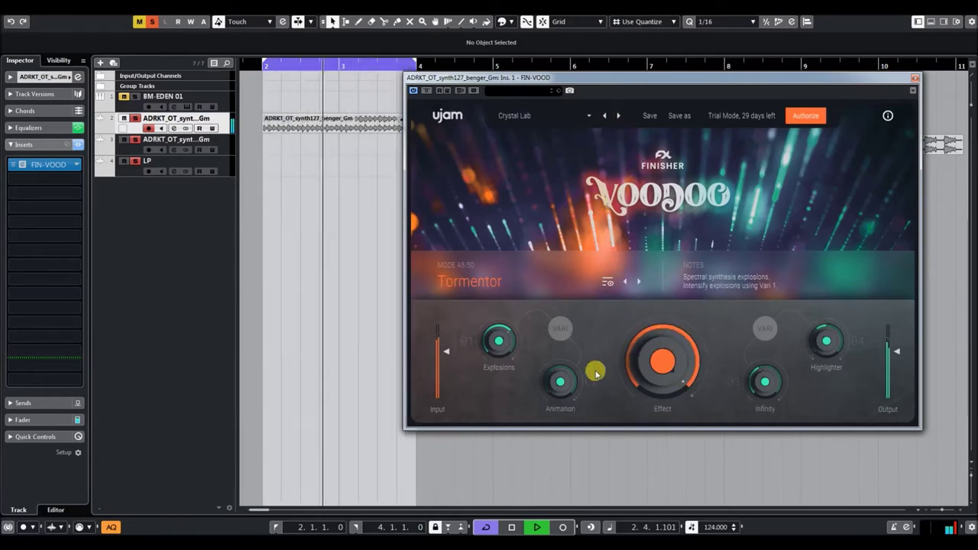
{"action": "left_click_drag", "start_coordinate": [562, 379], "coordinate": [565, 316]}
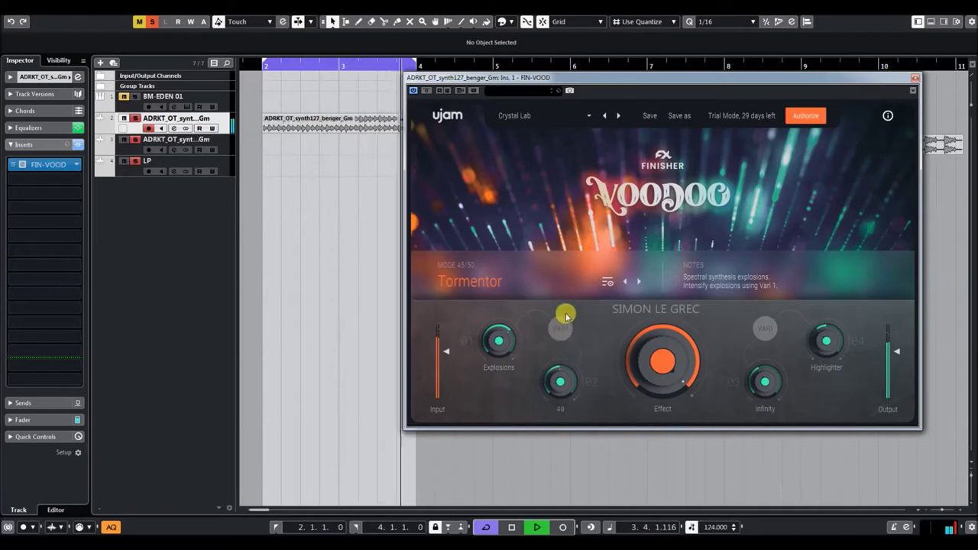
{"action": "left_click_drag", "start_coordinate": [575, 274], "coordinate": [579, 296]}
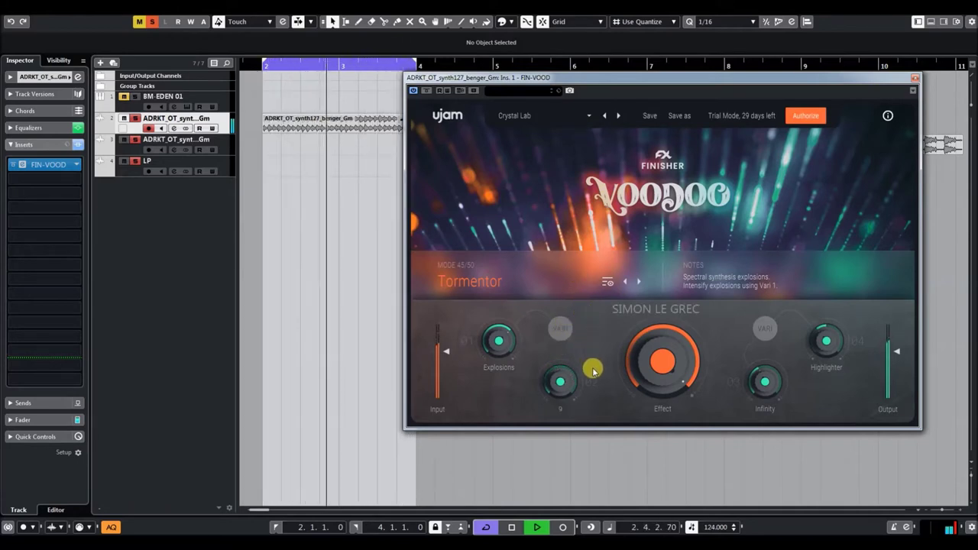
{"action": "left_click_drag", "start_coordinate": [760, 387], "coordinate": [765, 333]}
{"action": "left_click_drag", "start_coordinate": [497, 340], "coordinate": [526, 413]}
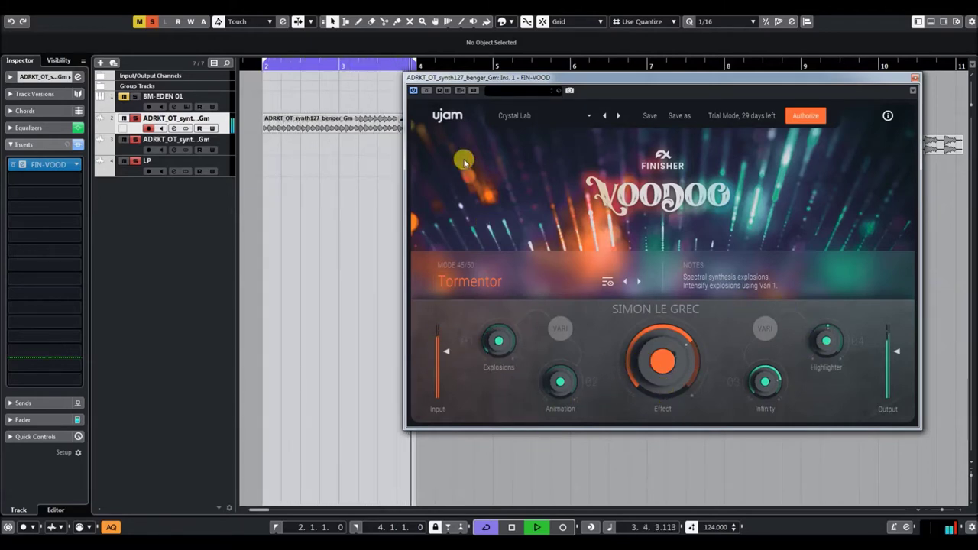
- Audition the Daydream, Let It Wah and Liquid Velvet presets in turn, adjusting Daydream's Ambience and Highlighter and Liquid Velvet's Effect and Overdrive
{"action": "left_click", "coordinate": [618, 116]}
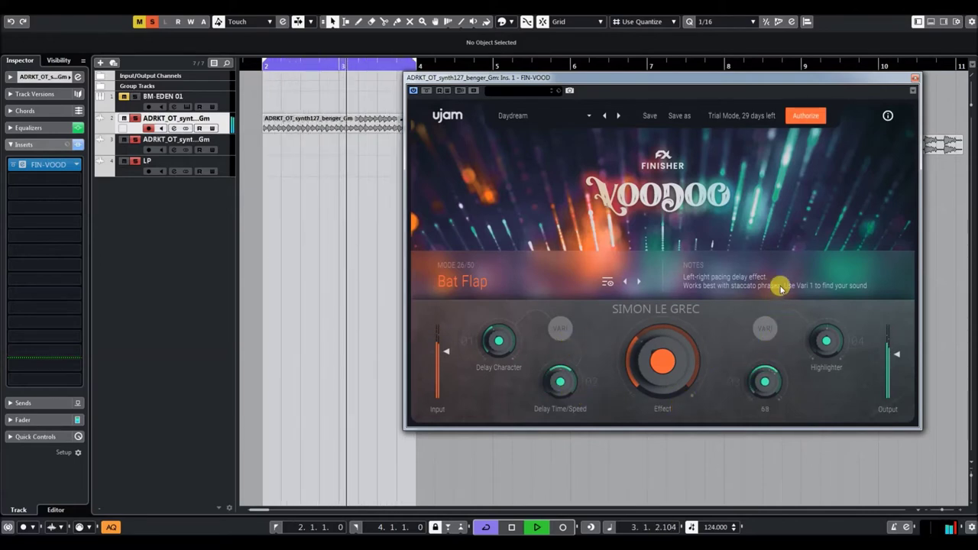
{"action": "mouse_move", "coordinate": [835, 356]}
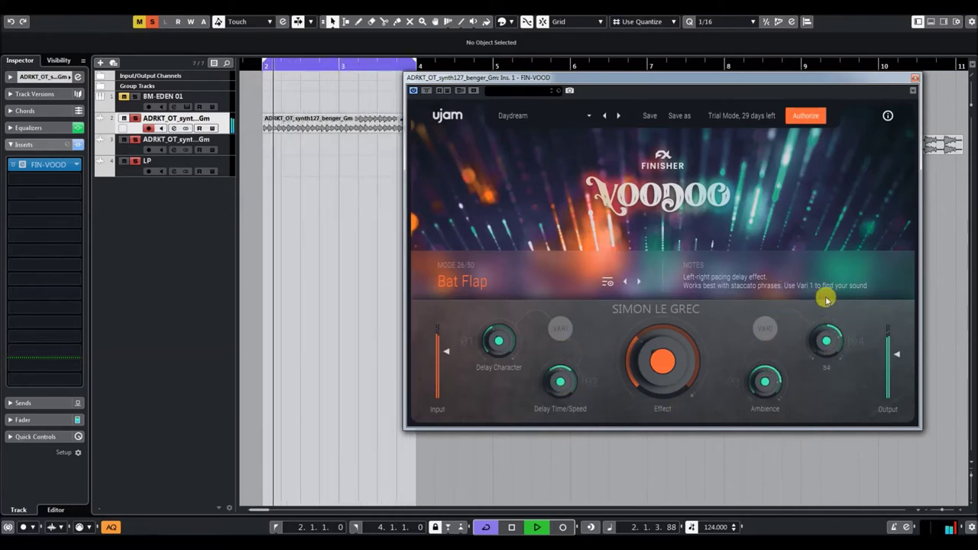
{"action": "left_click", "coordinate": [619, 116]}
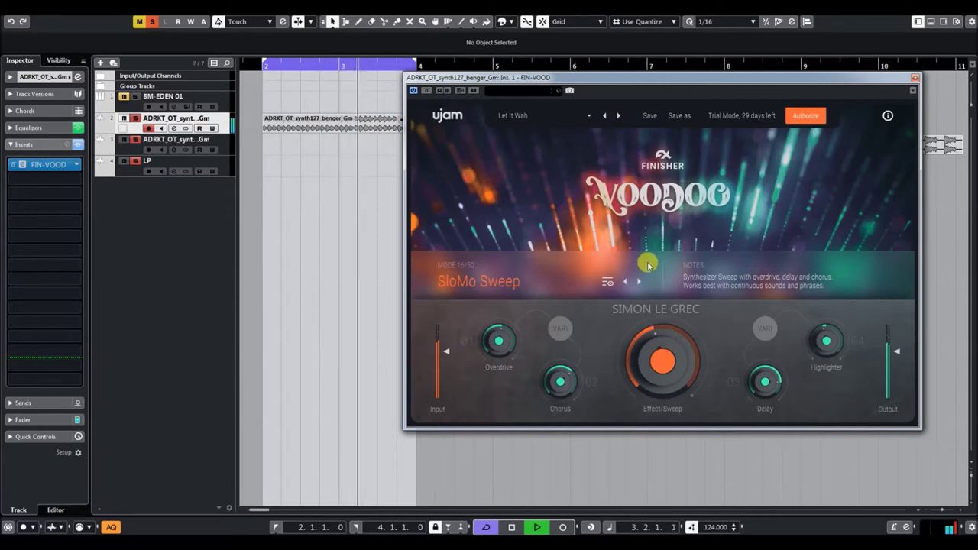
{"action": "left_click", "coordinate": [618, 116]}
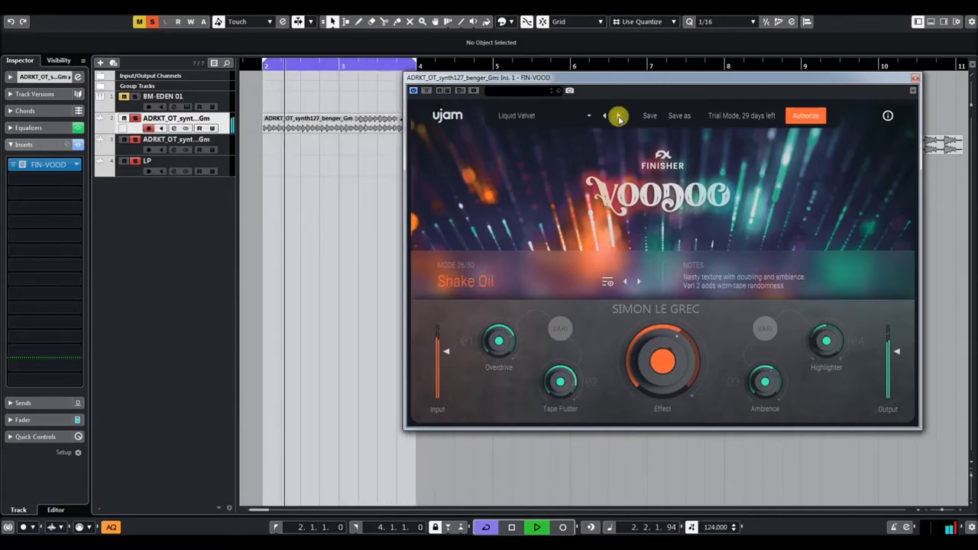
{"action": "mouse_move", "coordinate": [666, 354]}
{"action": "left_mouse_down"}
{"action": "mouse_move", "coordinate": [675, 318]}
{"action": "mouse_move", "coordinate": [686, 386]}
{"action": "mouse_move", "coordinate": [677, 344]}
{"action": "left_mouse_up"}
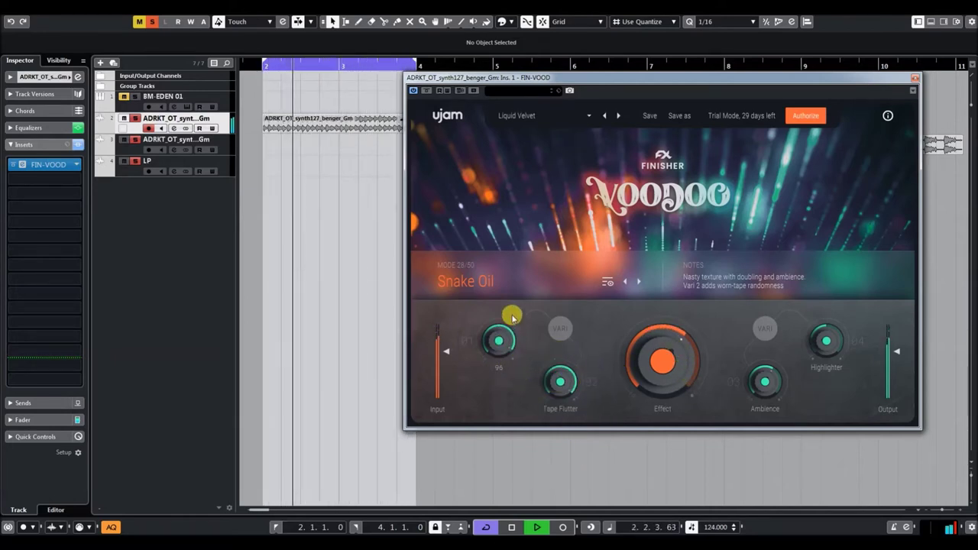
- Load the Lost Souls preset, turn Filter, Black Hole Phaser and Black Hole Level up, and lower Blend/Whirl
{"action": "left_click", "coordinate": [619, 117]}
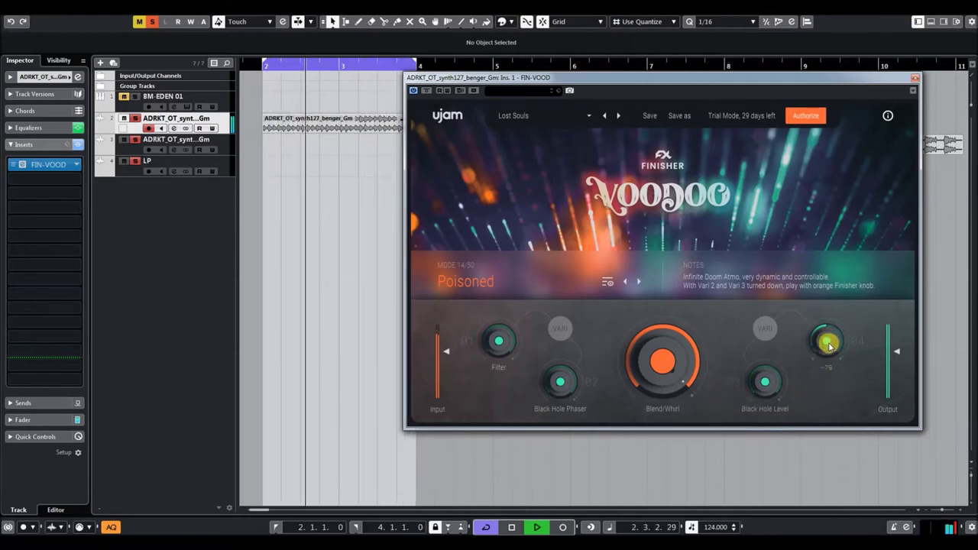
{"action": "mouse_move", "coordinate": [769, 365]}
{"action": "mouse_move", "coordinate": [690, 392]}
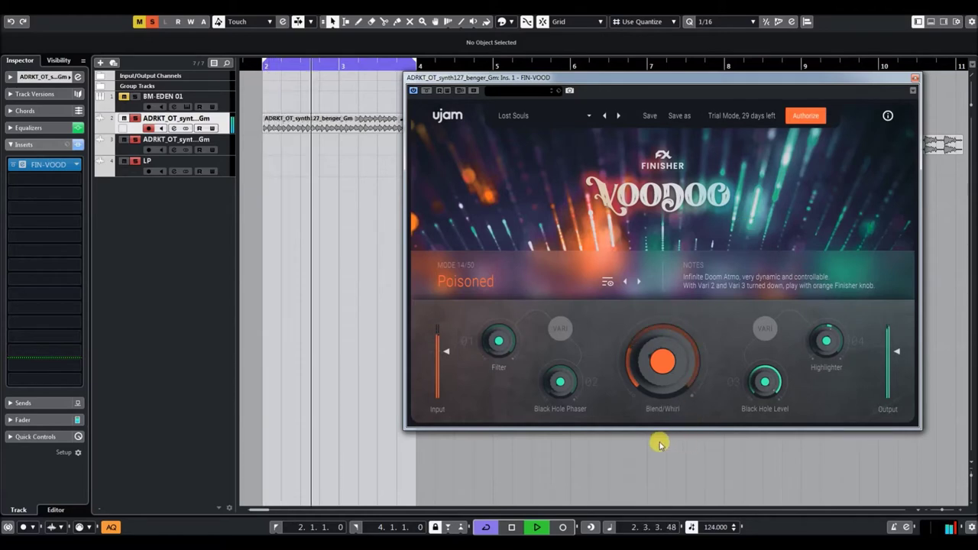
{"action": "mouse_move", "coordinate": [498, 332]}
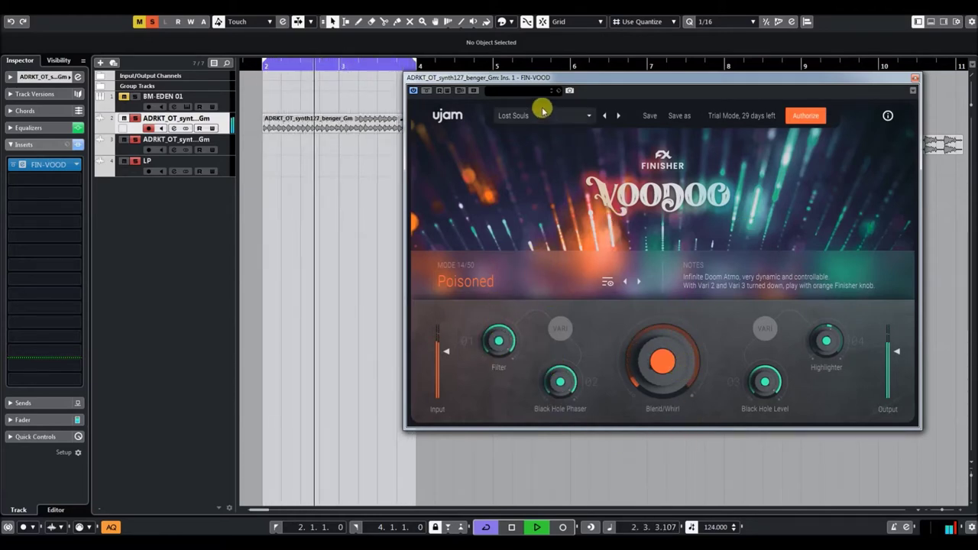
- Load the Sizzling Pan preset from the factory Introduction presets
{"action": "left_click", "coordinate": [514, 117]}
{"action": "mouse_move", "coordinate": [566, 133]}
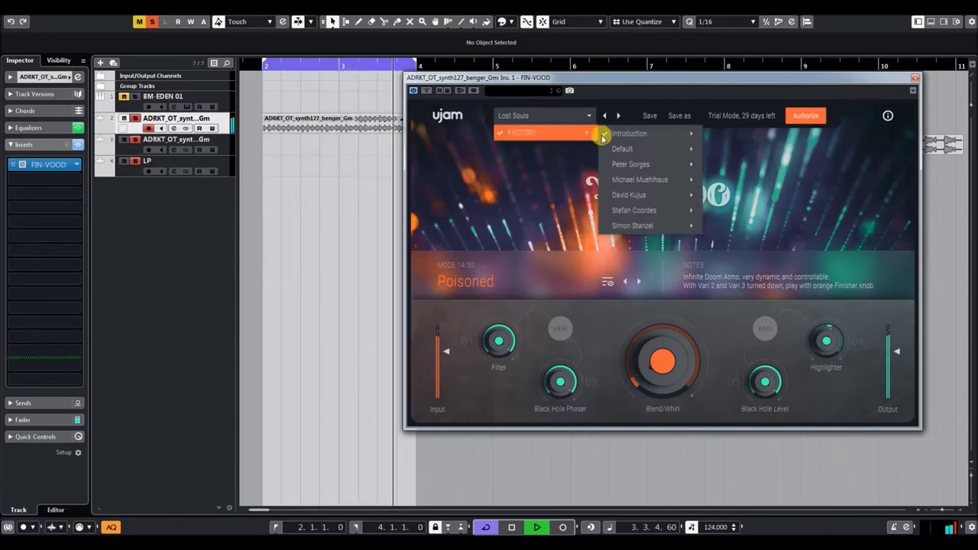
{"action": "mouse_move", "coordinate": [637, 142]}
{"action": "left_click", "coordinate": [737, 260]}
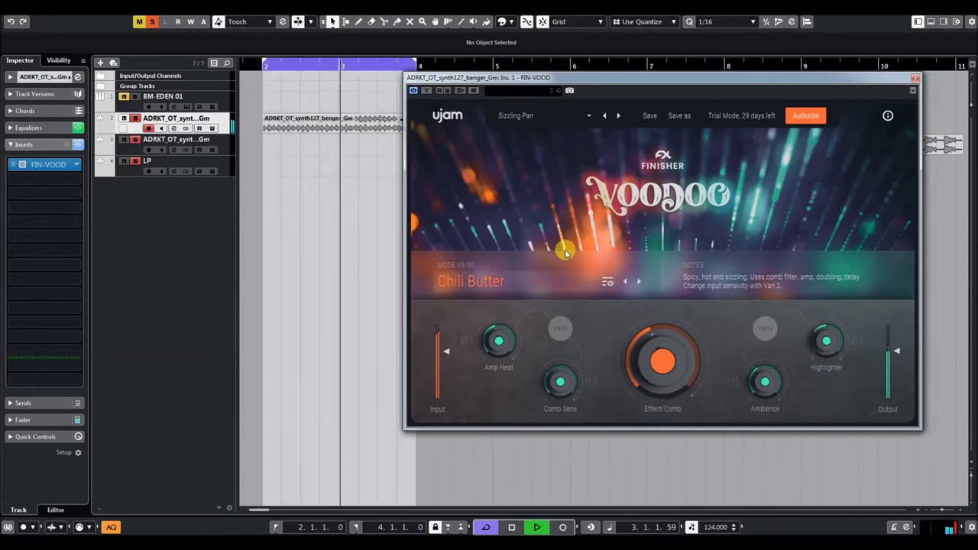
- Audition the Slow Death and Superknown presets in turn, lowering the main Effect amount of each
{"action": "left_click", "coordinate": [618, 115]}
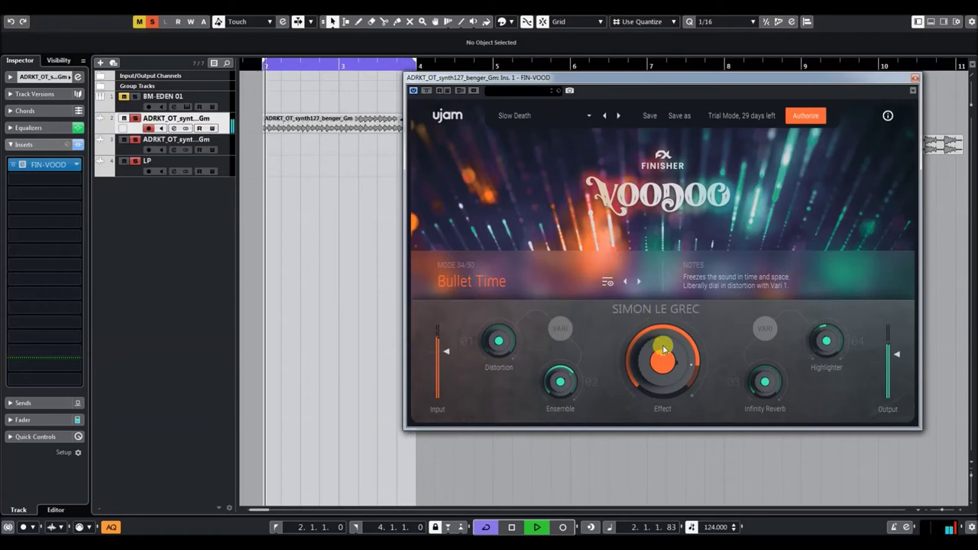
{"action": "left_click_drag", "start_coordinate": [670, 345], "coordinate": [675, 413]}
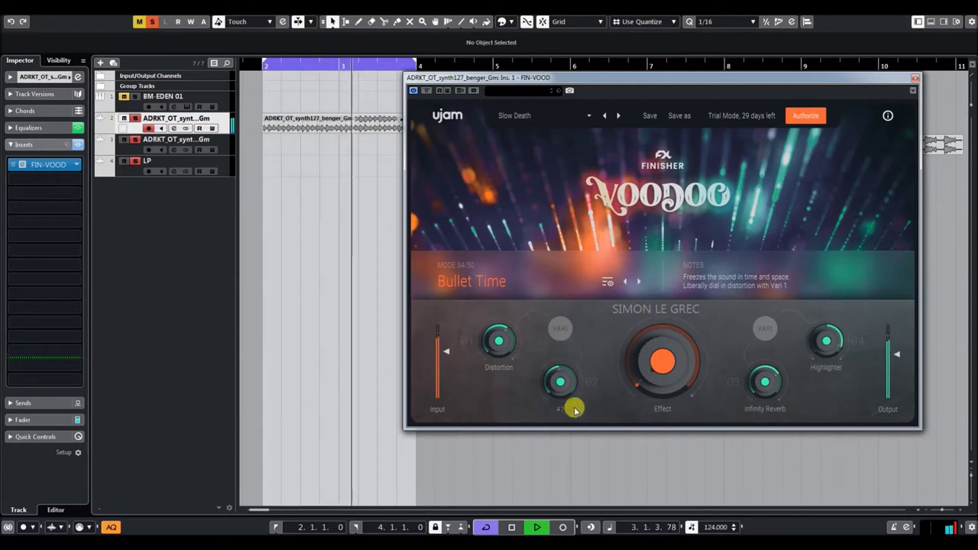
{"action": "left_click", "coordinate": [617, 117]}
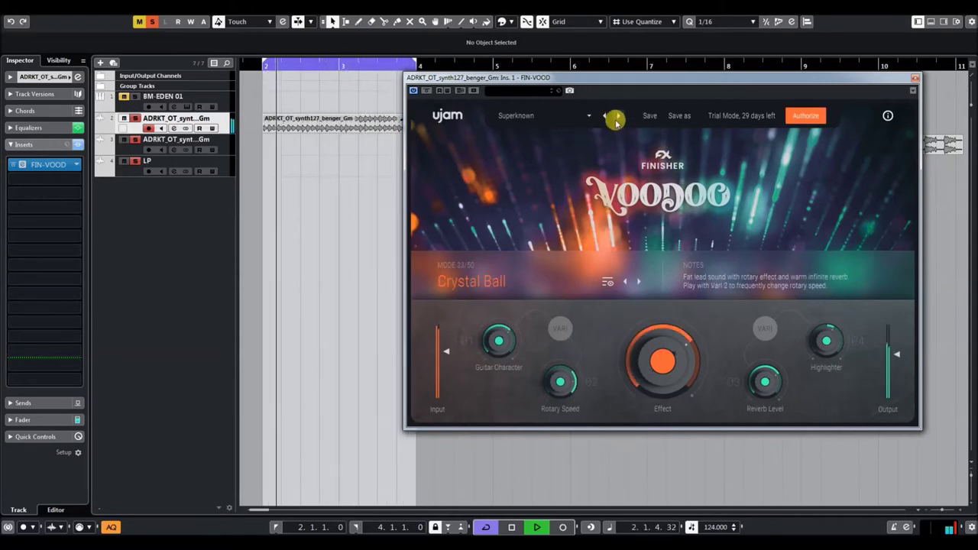
{"action": "left_click_drag", "start_coordinate": [655, 349], "coordinate": [664, 399]}
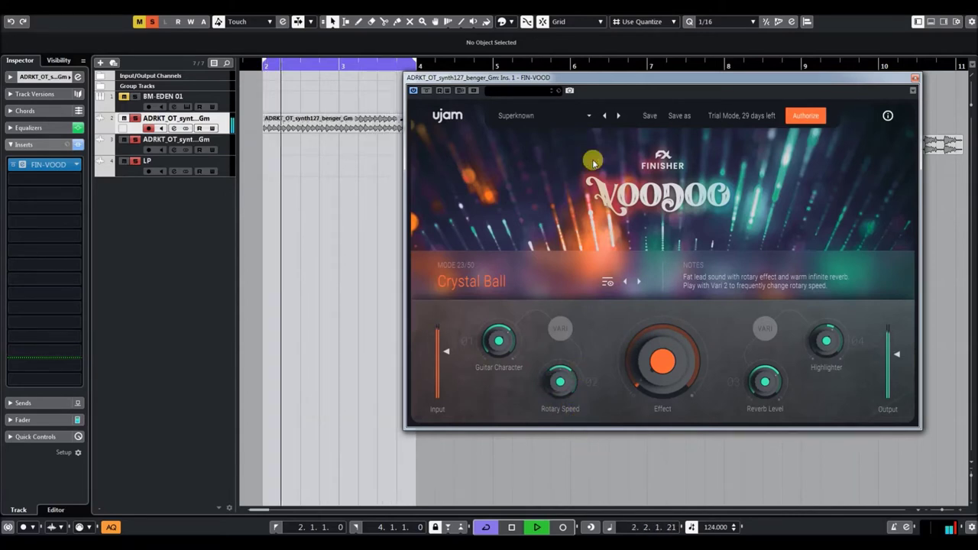
- Stop playback and replace the synth clip at bar 2 with the CTHS_Drum_Loop_05_123 clip on the track with the Voodoo insert
{"action": "left_click_drag", "start_coordinate": [602, 83], "coordinate": [599, 168]}
{"action": "key", "text": "space"}
{"action": "left_click_drag", "start_coordinate": [379, 121], "coordinate": [547, 95]}
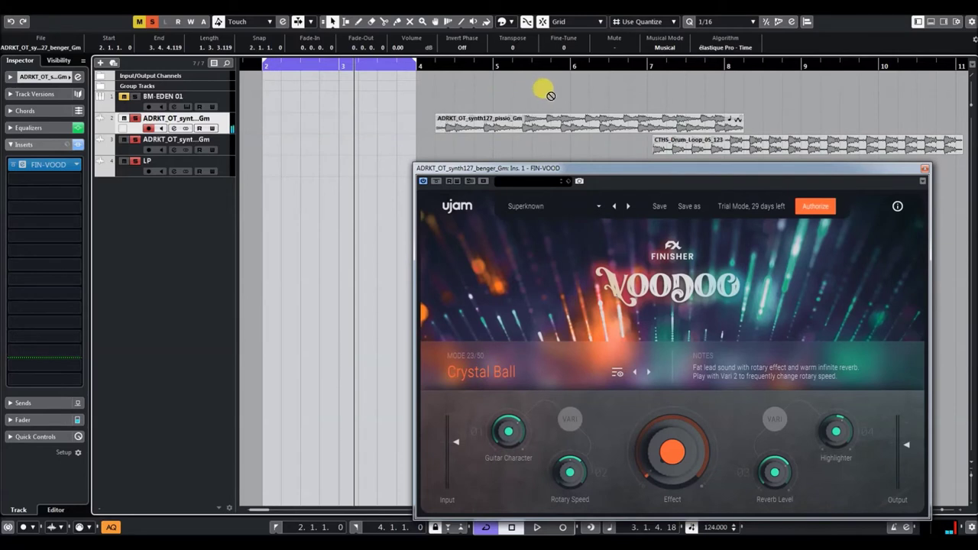
{"action": "left_click_drag", "start_coordinate": [635, 110], "coordinate": [638, 119]}
{"action": "left_click_drag", "start_coordinate": [688, 142], "coordinate": [285, 122]}
{"action": "left_click_drag", "start_coordinate": [538, 168], "coordinate": [493, 100]}
- Load the Choir Of Trolls factory preset for the drum loop
{"action": "left_click", "coordinate": [506, 141]}
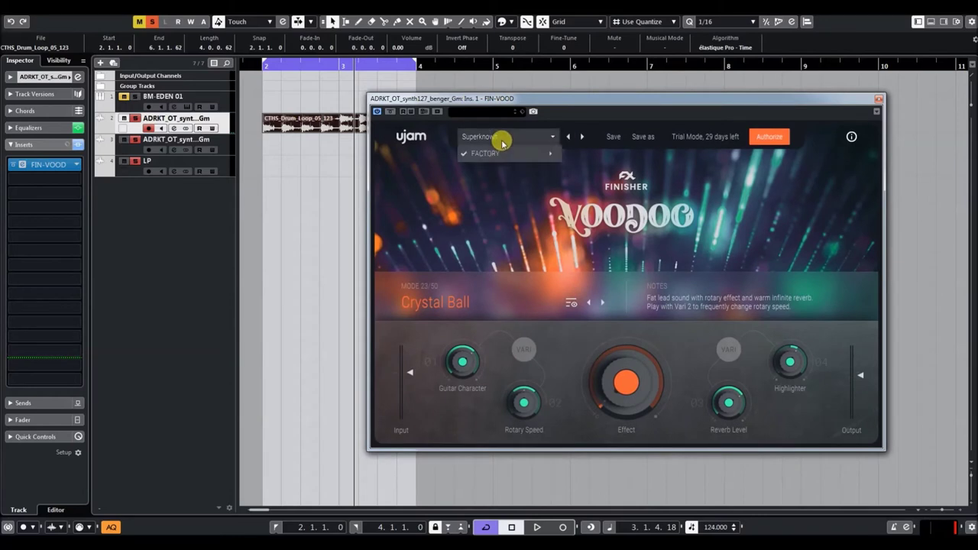
{"action": "mouse_move", "coordinate": [511, 161]}
{"action": "mouse_move", "coordinate": [606, 187]}
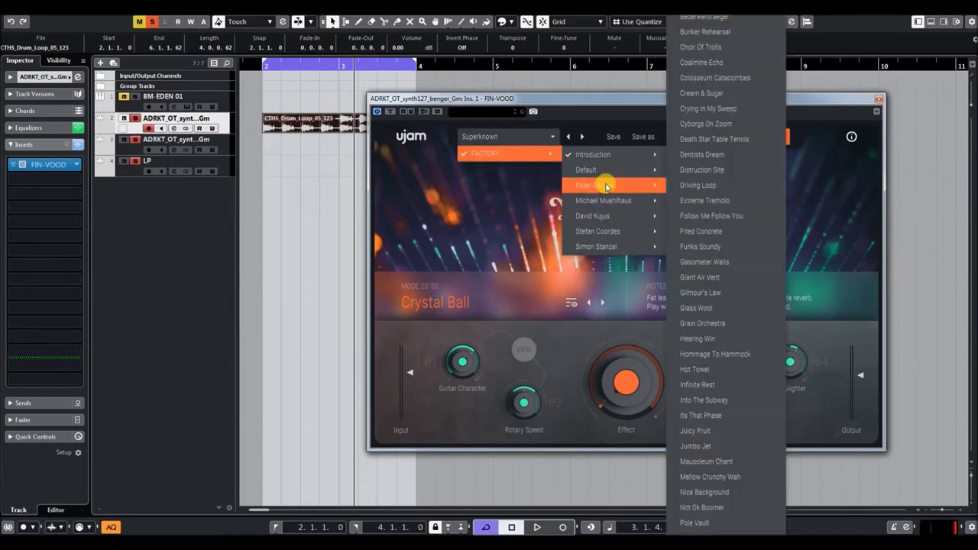
{"action": "mouse_move", "coordinate": [609, 170]}
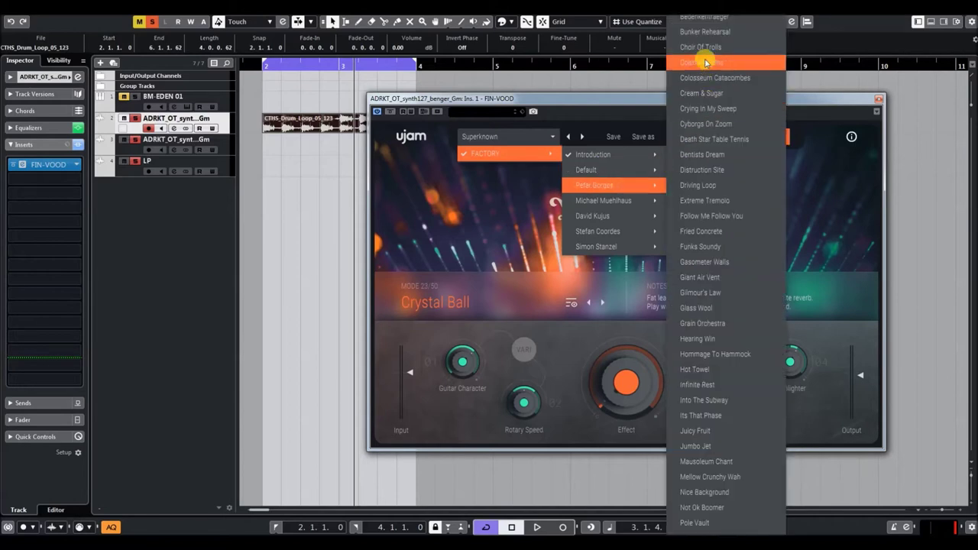
{"action": "left_click", "coordinate": [701, 48]}
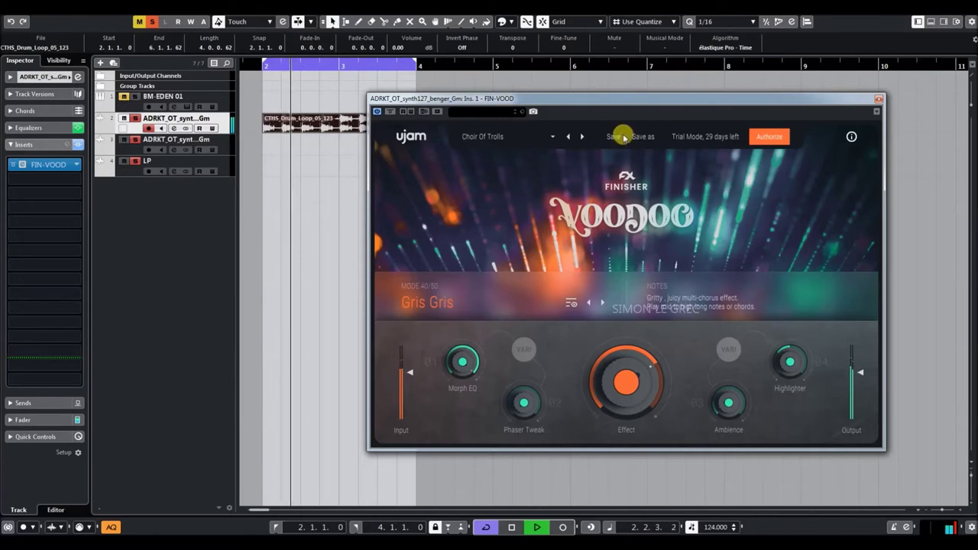
- Adjust the Choir Of Trolls preset's main Effect, Morph EQ, Phaser Tweak and Highlighter, and set Ambience to about 21
{"action": "left_click_drag", "start_coordinate": [636, 376], "coordinate": [651, 463]}
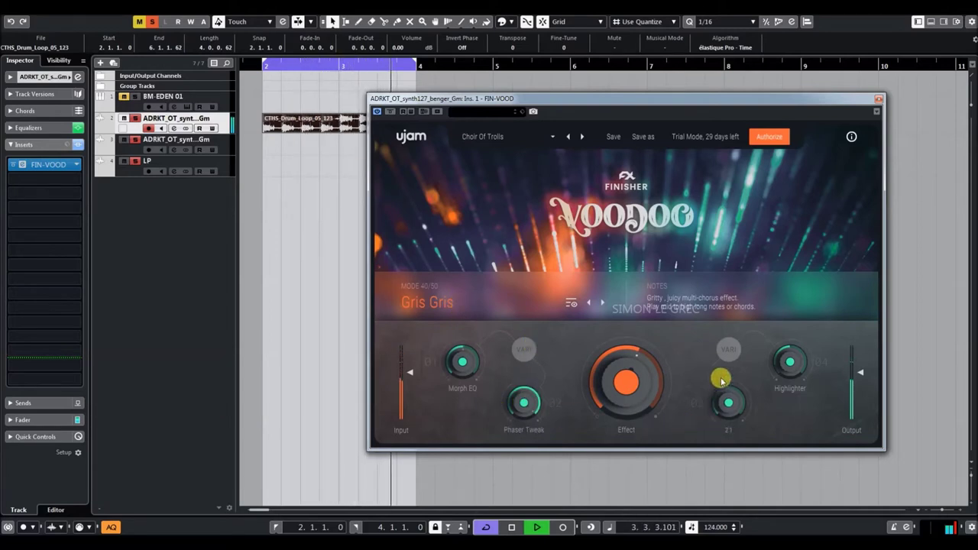
{"action": "left_click_drag", "start_coordinate": [787, 356], "coordinate": [797, 320]}
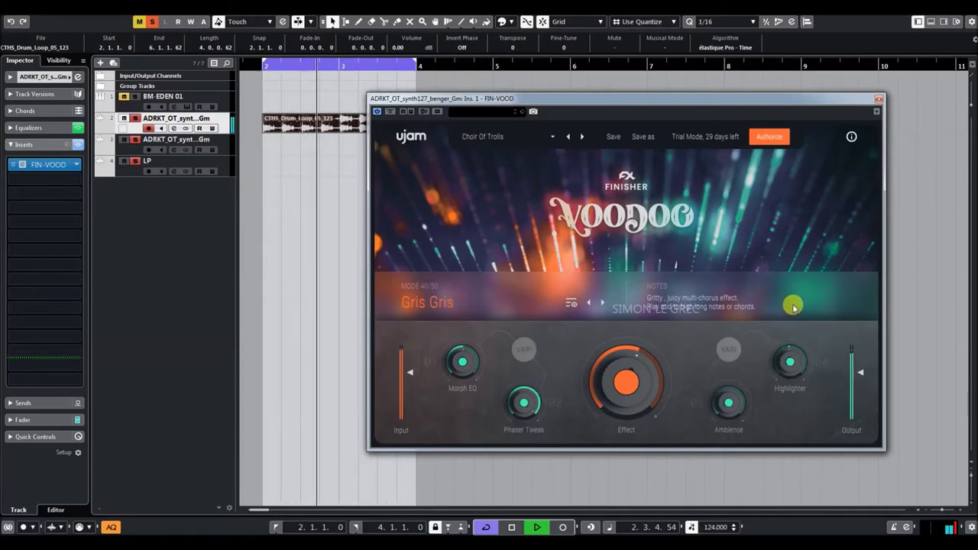
- Raise the Choir Of Trolls preset's main Effect, load Coalmine Echo, show the mode list, and raise its main Effect and Highlighter
{"action": "mouse_move", "coordinate": [628, 360]}
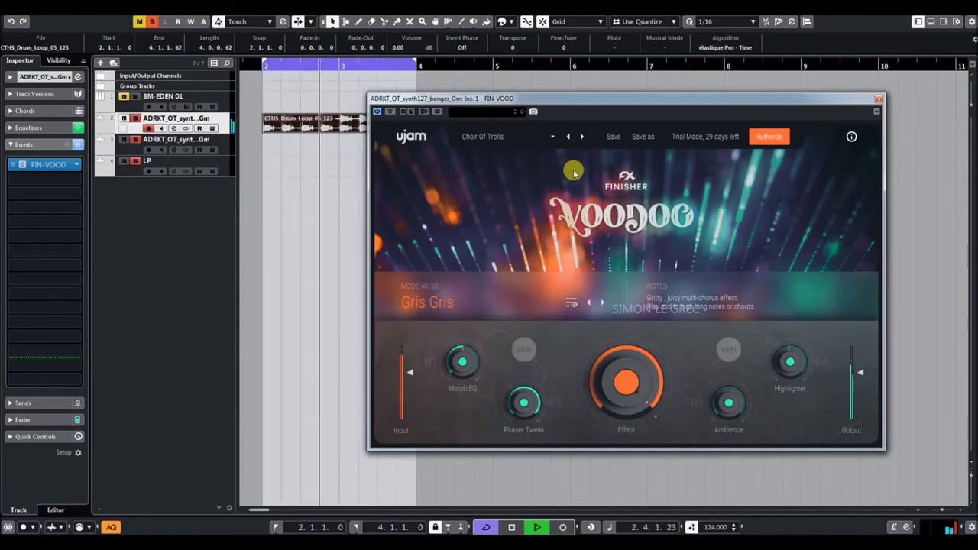
{"action": "left_click", "coordinate": [580, 137]}
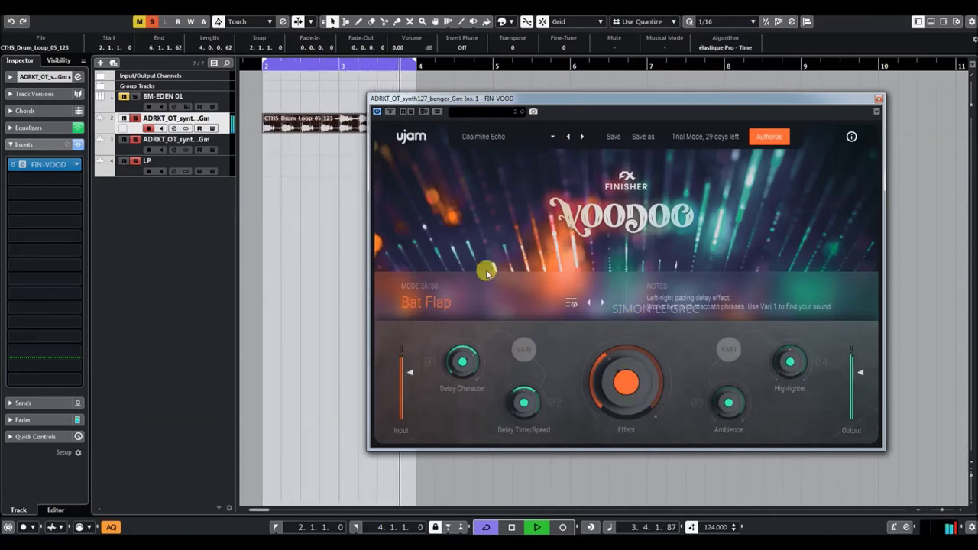
{"action": "left_click", "coordinate": [439, 303]}
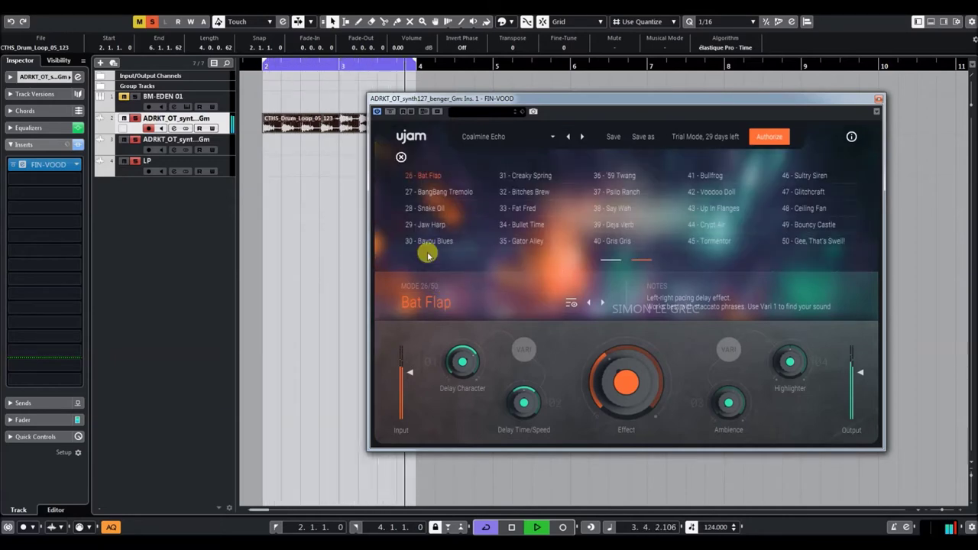
{"action": "left_click_drag", "start_coordinate": [622, 389], "coordinate": [619, 318]}
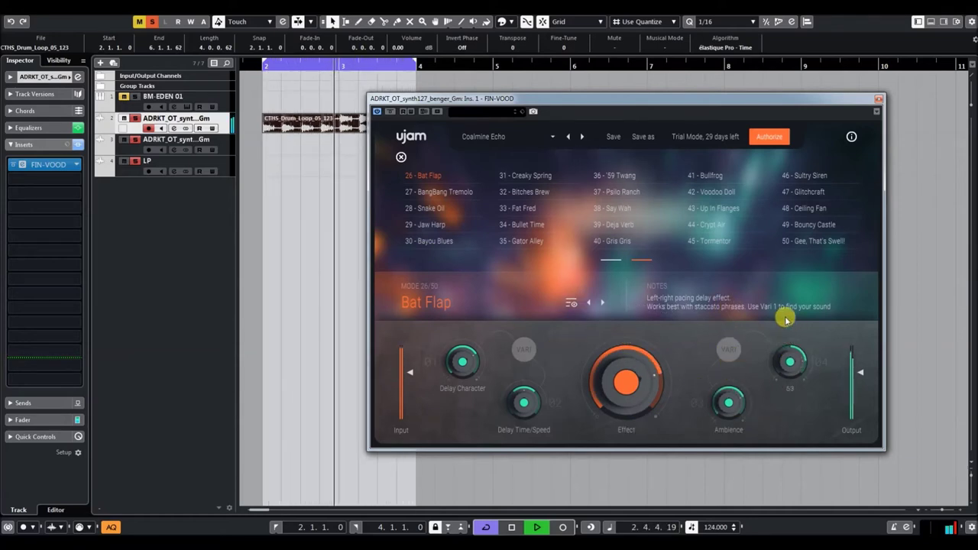
- Load the Colosseum Catacombes preset, hide the mode list, and vary its main Effect, Noisiness, Eeriness, Air and Highlighter amounts
{"action": "left_click", "coordinate": [581, 136]}
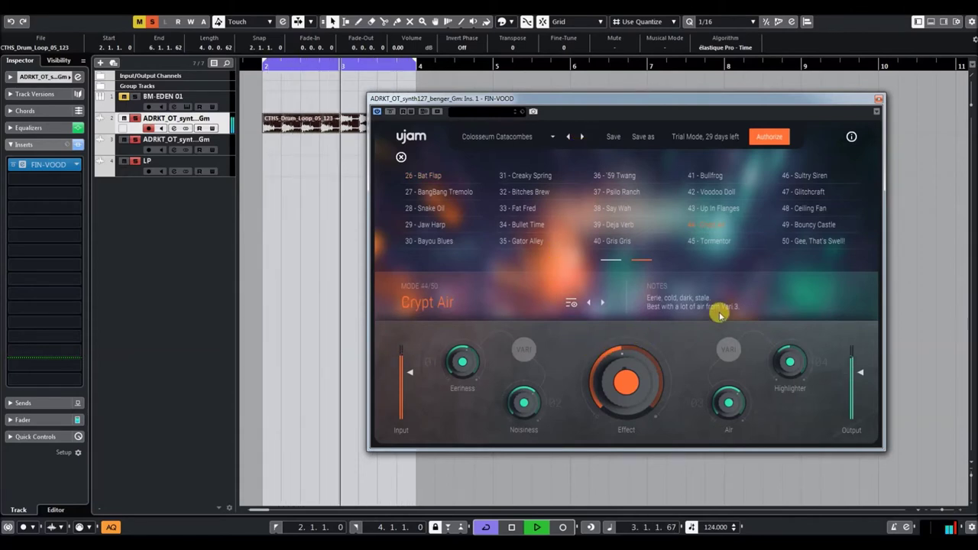
{"action": "left_click", "coordinate": [401, 157]}
{"action": "mouse_move", "coordinate": [640, 389]}
{"action": "left_click_drag", "start_coordinate": [640, 390], "coordinate": [649, 412]}
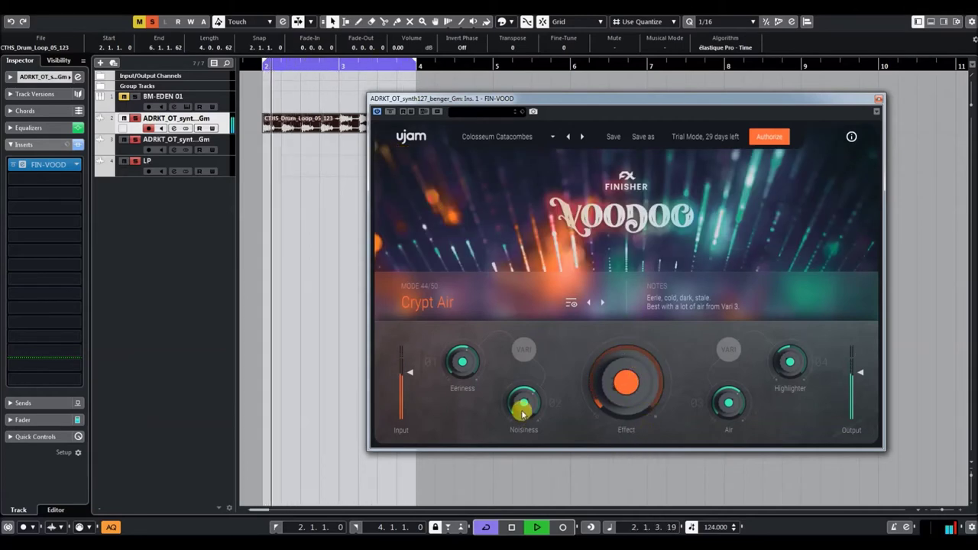
{"action": "mouse_move", "coordinate": [629, 393]}
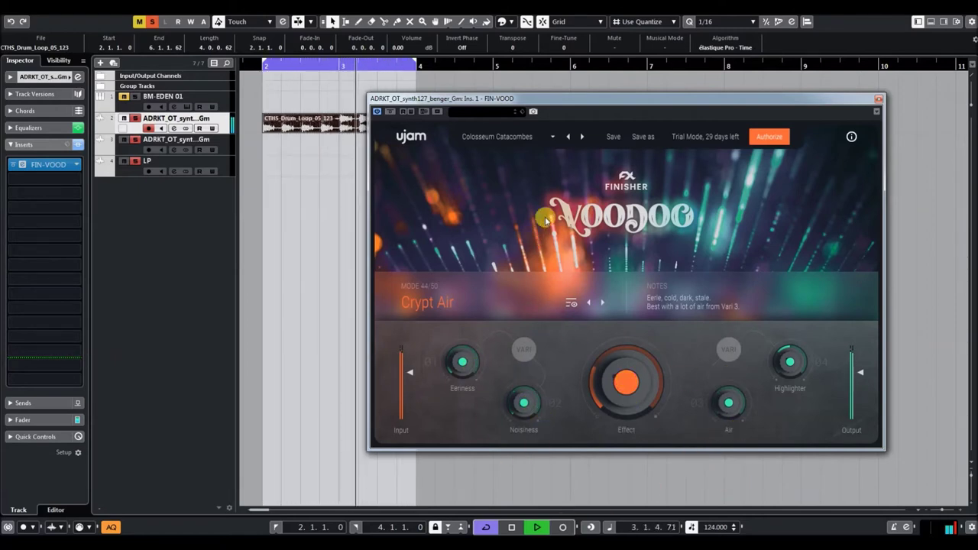
- Audition Cream & Sugar with its main Effect raised to about 82, and Crying In My Sweep with its Highlighter at about 63
{"action": "left_click", "coordinate": [581, 136]}
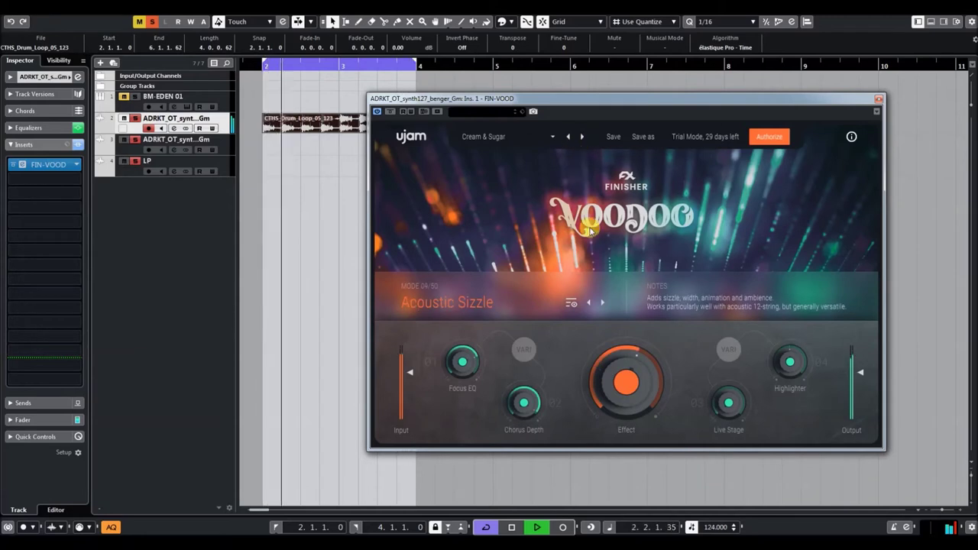
{"action": "left_click_drag", "start_coordinate": [648, 394], "coordinate": [627, 339]}
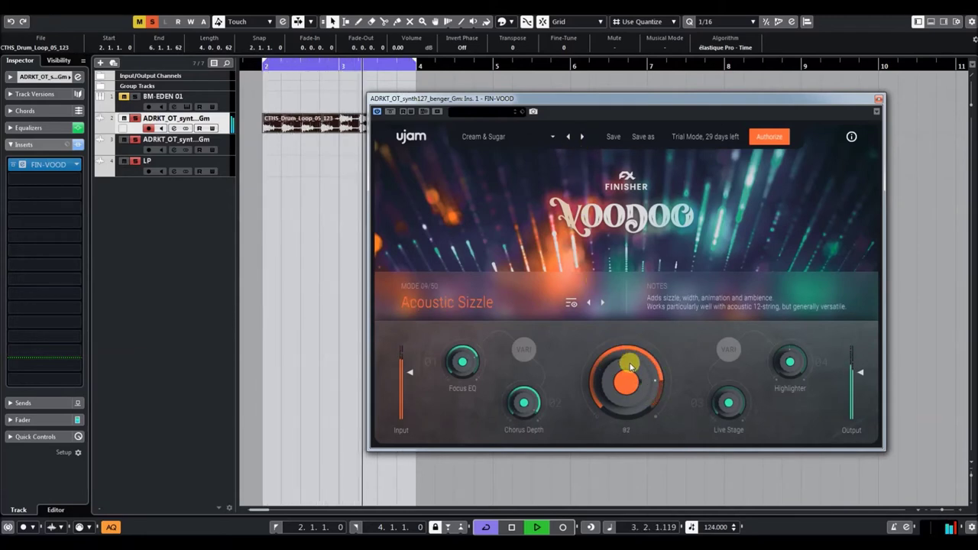
{"action": "left_click", "coordinate": [580, 138]}
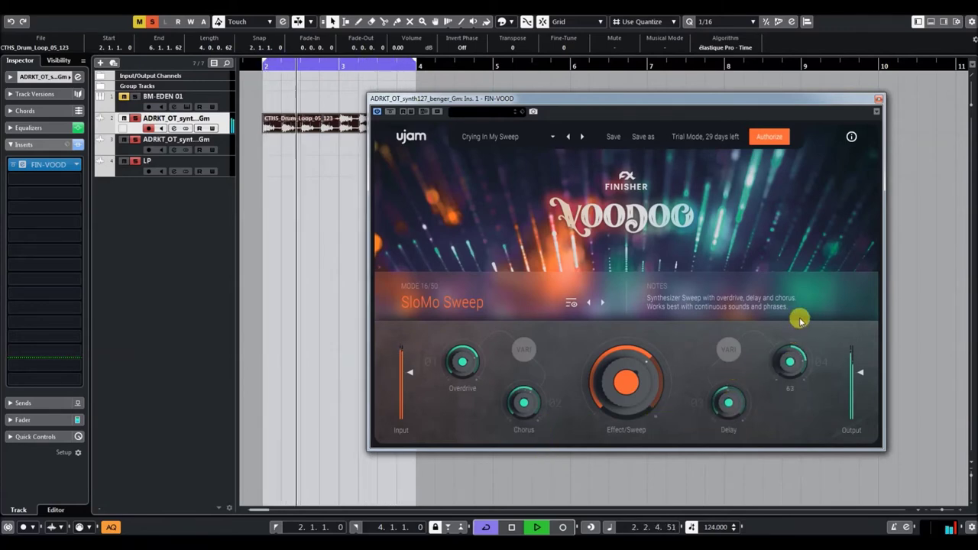
- Audition the next presets, Cyborgs On Zoom and Death Star Table Tennis, up to Distruction Site, and lower Distruction Site's Effect/Wah amount
{"action": "mouse_move", "coordinate": [514, 99]}
{"action": "left_mouse_down"}
{"action": "mouse_move", "coordinate": [535, 134]}
{"action": "mouse_move", "coordinate": [502, 97]}
{"action": "left_mouse_up"}
{"action": "left_click", "coordinate": [571, 135]}
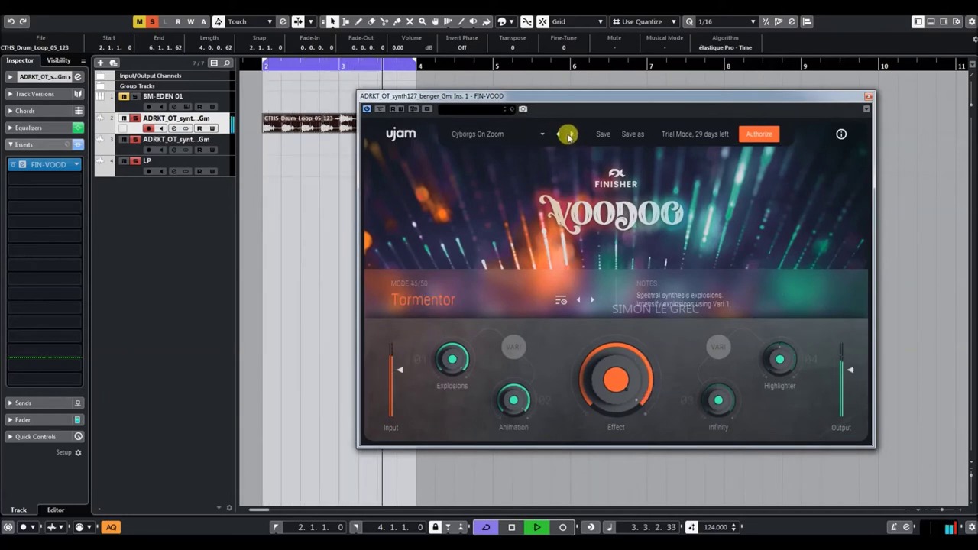
{"action": "left_click", "coordinate": [570, 135]}
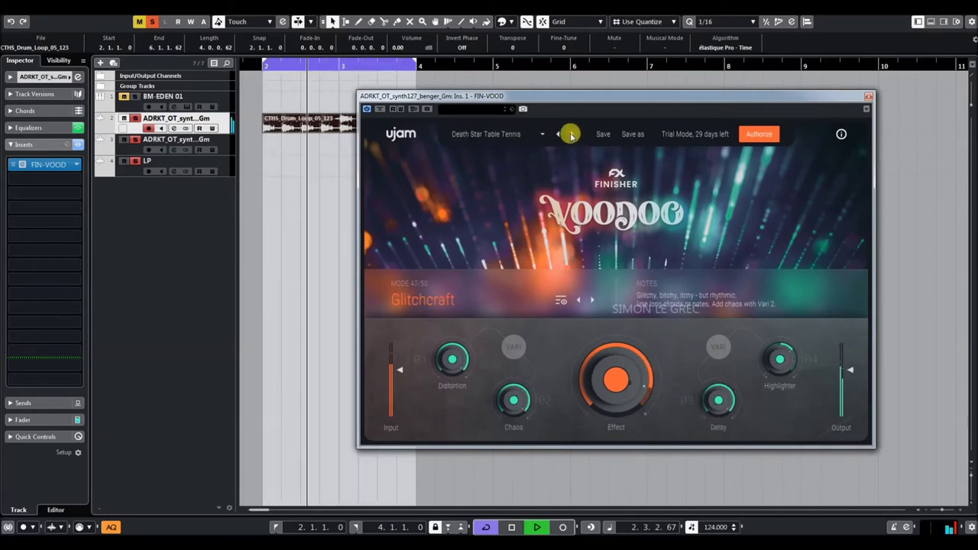
{"action": "left_click", "coordinate": [571, 135]}
{"action": "left_click", "coordinate": [571, 135]}
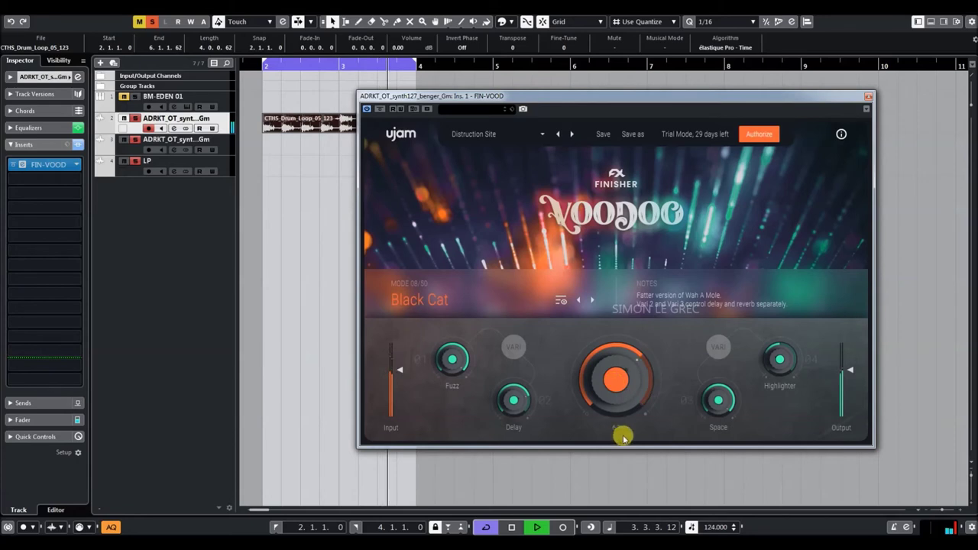
- Load the '59 Twang preset from the factory Default set, with Stereo Width/Delay at 100 and Highlighter at about 73
{"action": "left_click", "coordinate": [466, 136]}
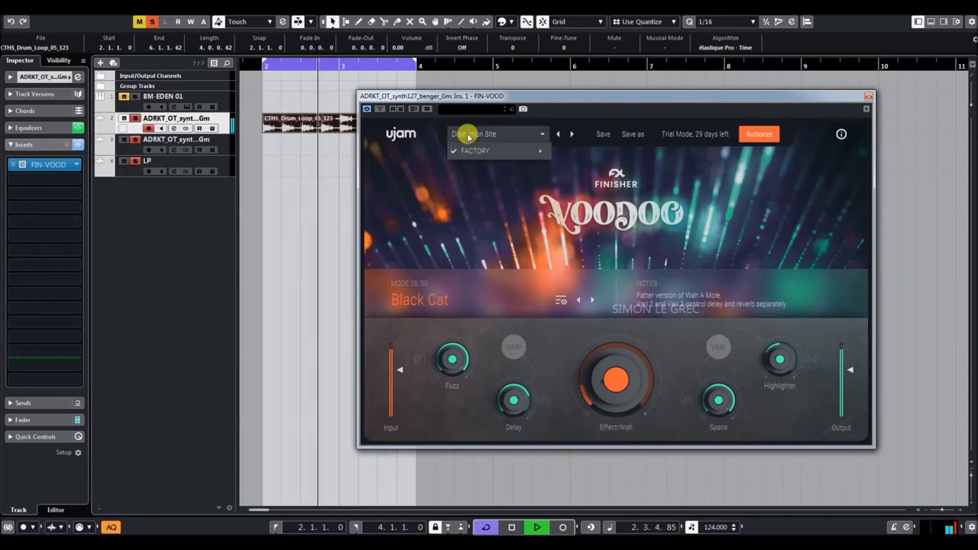
{"action": "mouse_move", "coordinate": [509, 152]}
{"action": "mouse_move", "coordinate": [593, 167]}
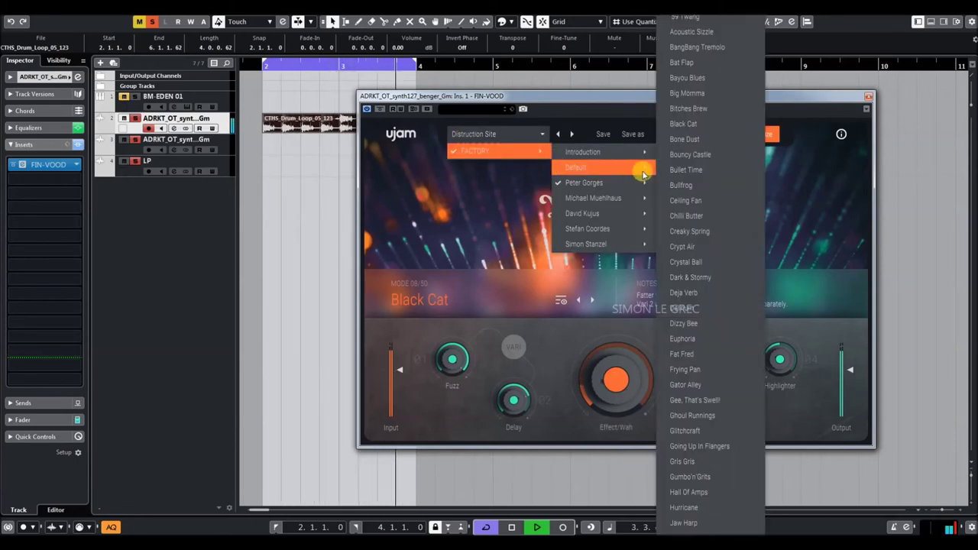
{"action": "left_click", "coordinate": [688, 30]}
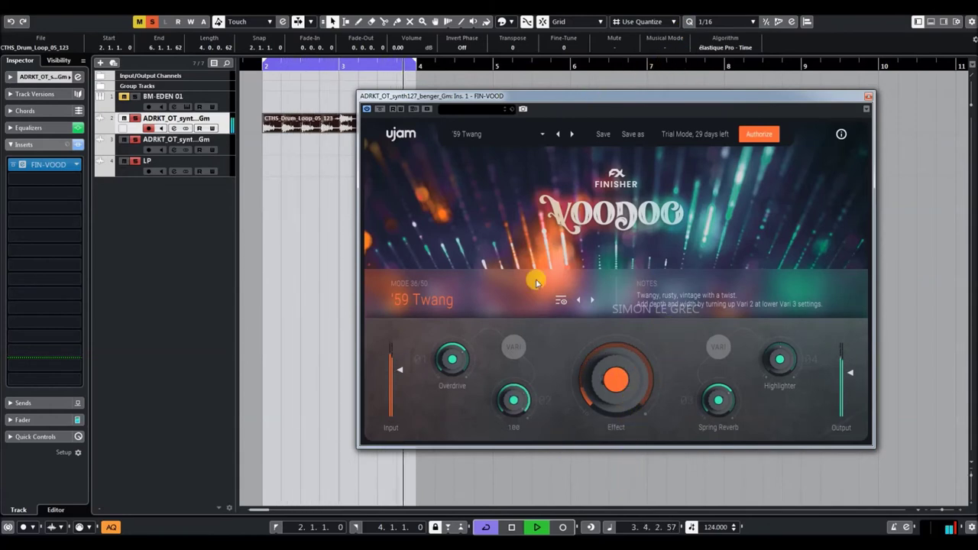
{"action": "left_click_drag", "start_coordinate": [765, 360], "coordinate": [786, 313]}
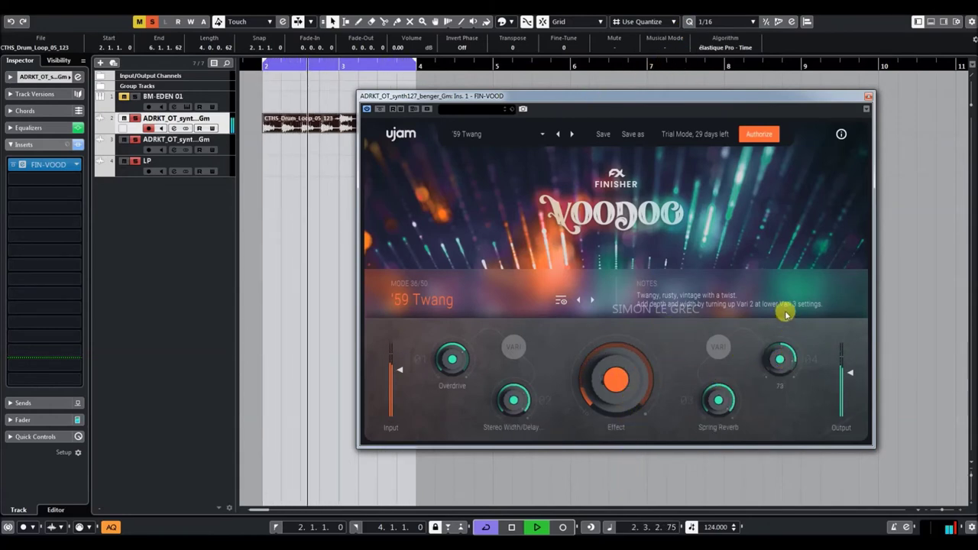
- Audition Acoustic Sizzle with its main Effect lowered to about 33, and BangBang Tremolo with its main Effect reduced
{"action": "left_click", "coordinate": [572, 134]}
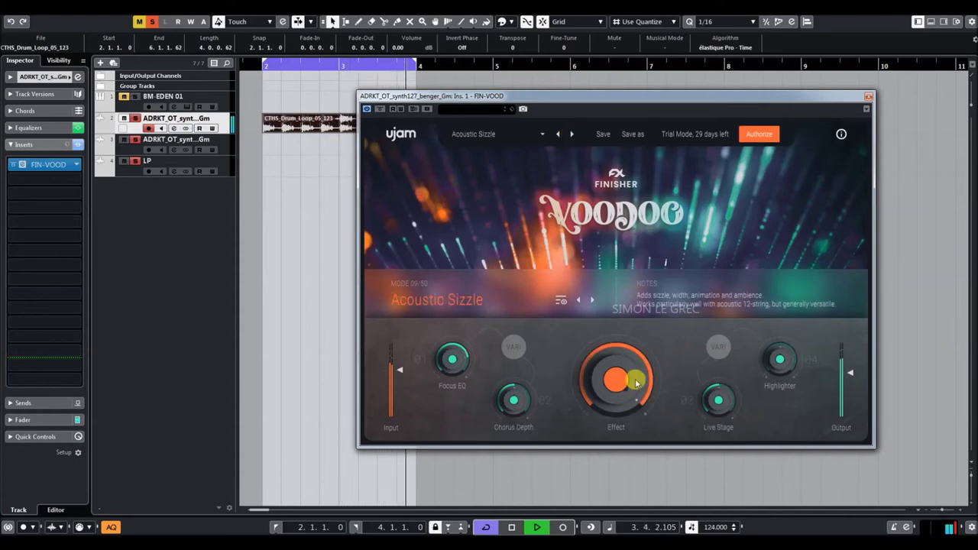
{"action": "left_click_drag", "start_coordinate": [616, 380], "coordinate": [644, 464]}
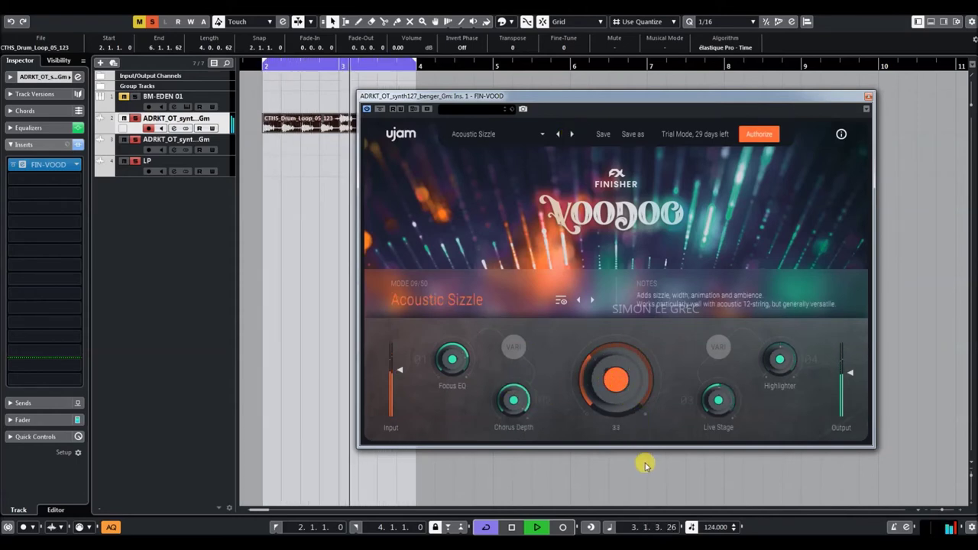
{"action": "left_click", "coordinate": [571, 135]}
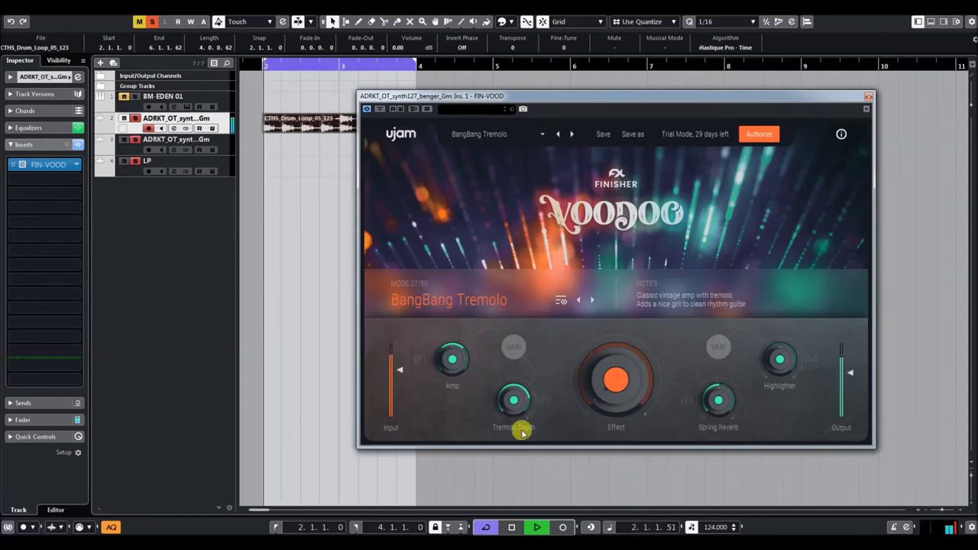
- Load the Bat Flap preset, move the plug-in window below the drum loop clip, and lower the main Effect to about 10
{"action": "left_click", "coordinate": [571, 133]}
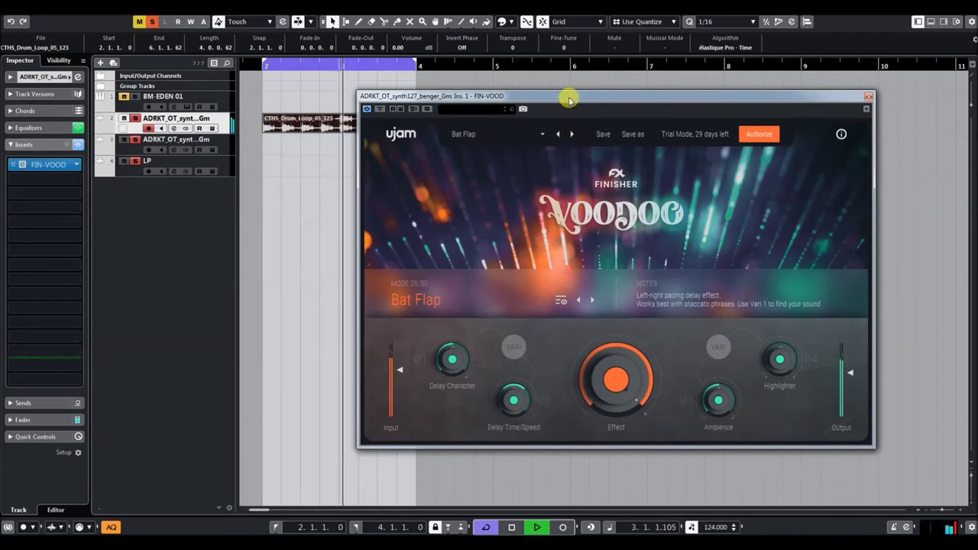
{"action": "left_click_drag", "start_coordinate": [568, 94], "coordinate": [575, 135]}
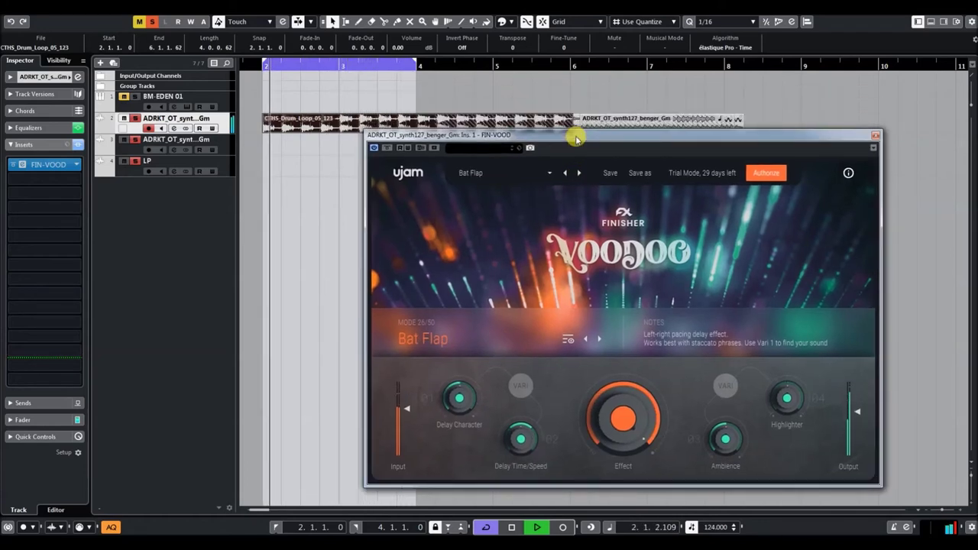
{"action": "left_click_drag", "start_coordinate": [633, 430], "coordinate": [638, 450]}
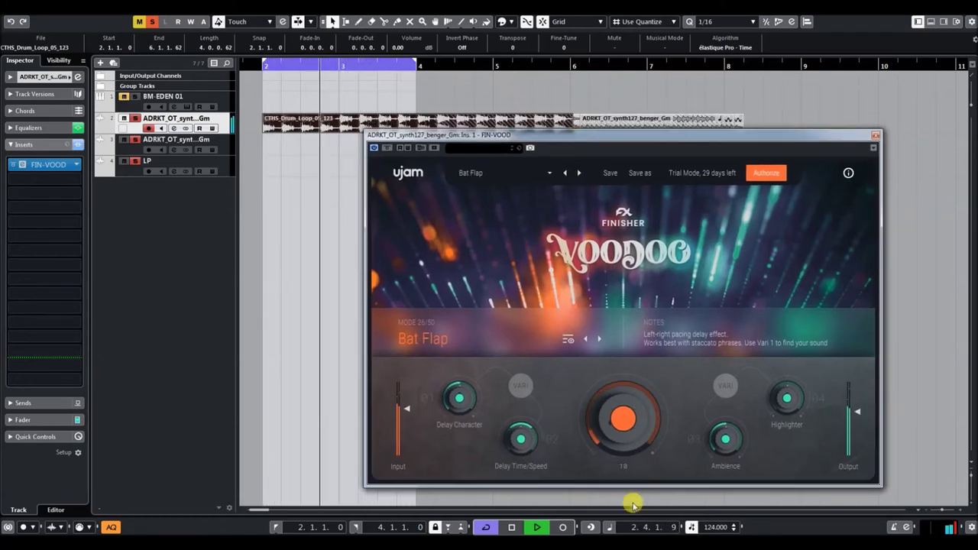
{"action": "left_click_drag", "start_coordinate": [633, 505], "coordinate": [633, 505]}
- Load the Bayou Blues preset with its main Effect at 0, and turn on Musical Mode for the drum loop clip
{"action": "left_click", "coordinate": [577, 174]}
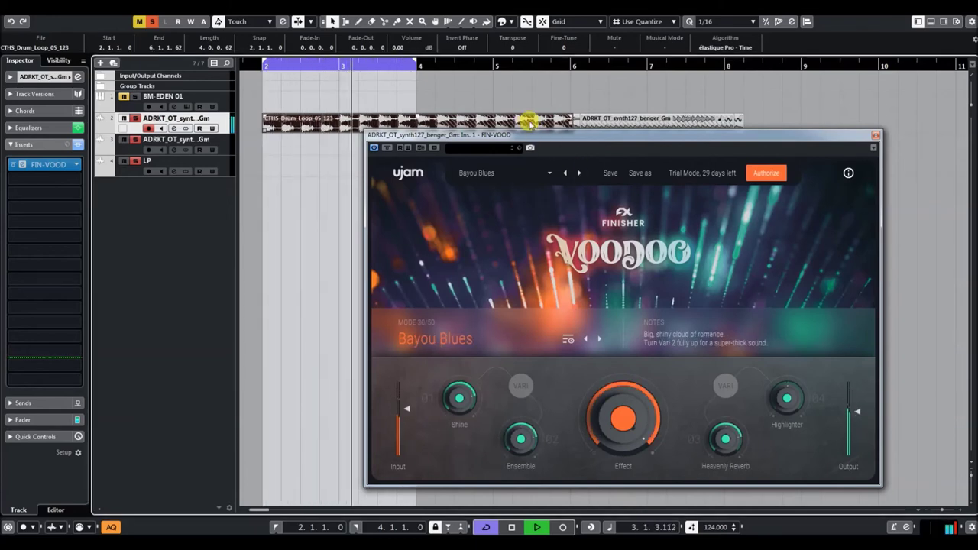
{"action": "left_click", "coordinate": [664, 47]}
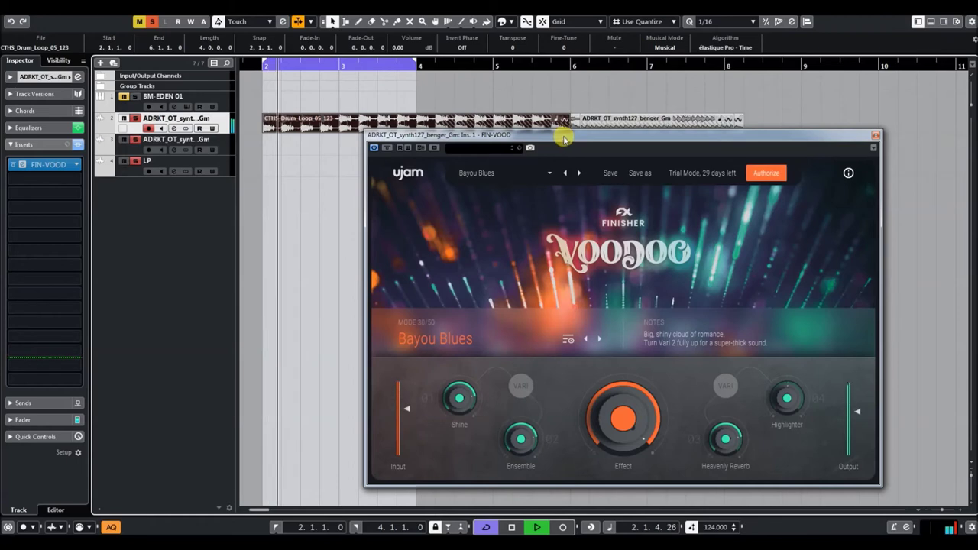
{"action": "left_click_drag", "start_coordinate": [563, 139], "coordinate": [566, 84]}
{"action": "left_click_drag", "start_coordinate": [625, 365], "coordinate": [620, 472]}
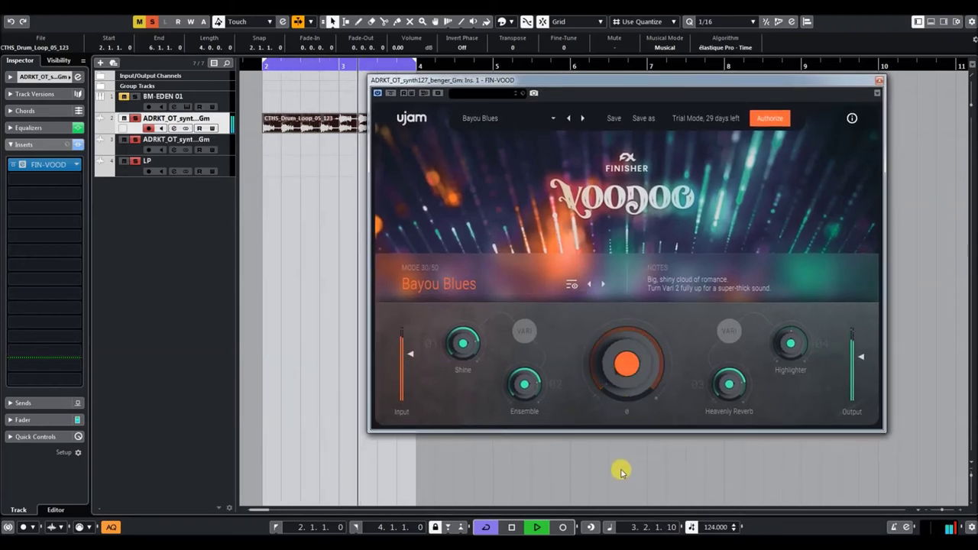
- Audition Big Momma with its main Effect at about 19, followed by the Bitches Brew, Black Cat and Bone Dust presets
{"action": "left_click", "coordinate": [582, 118]}
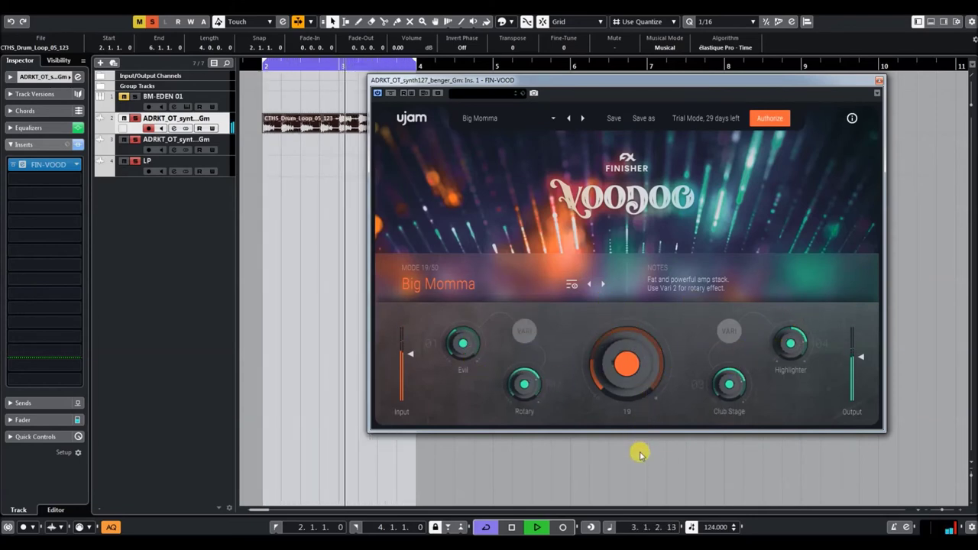
{"action": "left_click", "coordinate": [582, 119]}
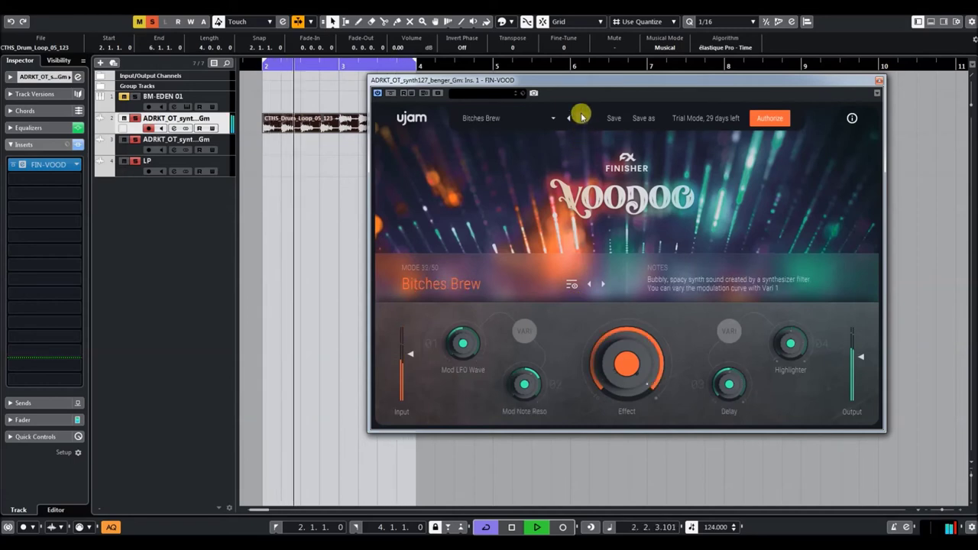
{"action": "left_click", "coordinate": [582, 119]}
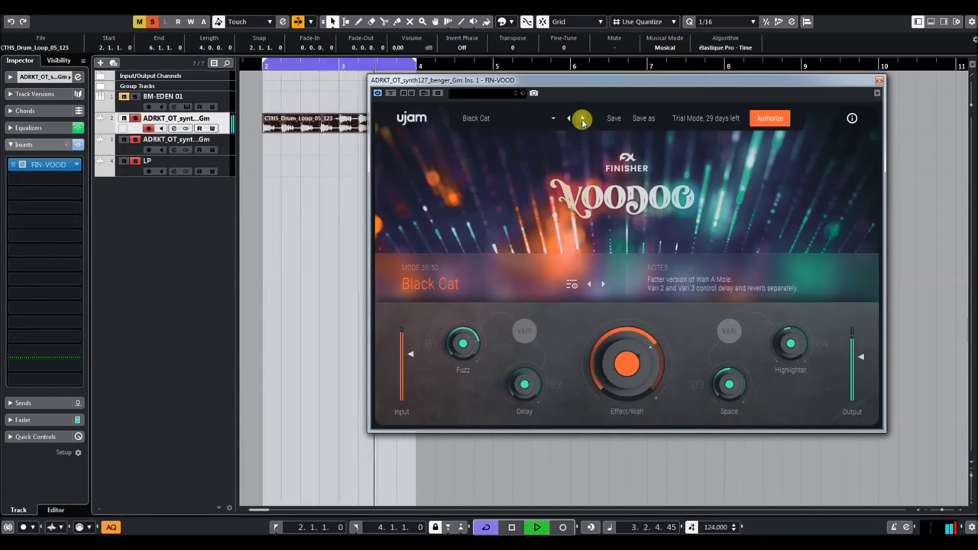
{"action": "left_click", "coordinate": [582, 118]}
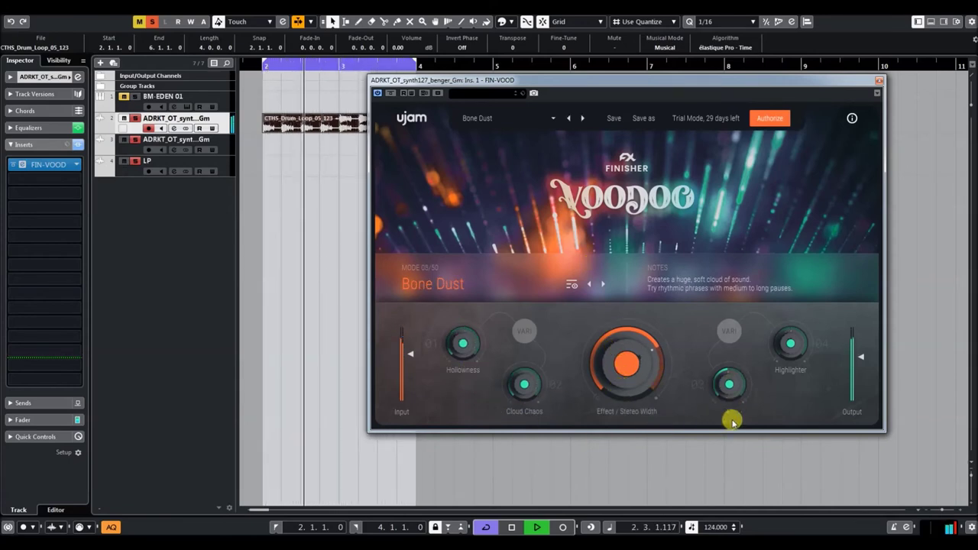
- Load Euphoria from the factory Default presets and audition it, followed by the Fat Fred and Frying Pan presets
{"action": "left_click", "coordinate": [491, 120]}
{"action": "mouse_move", "coordinate": [502, 138]}
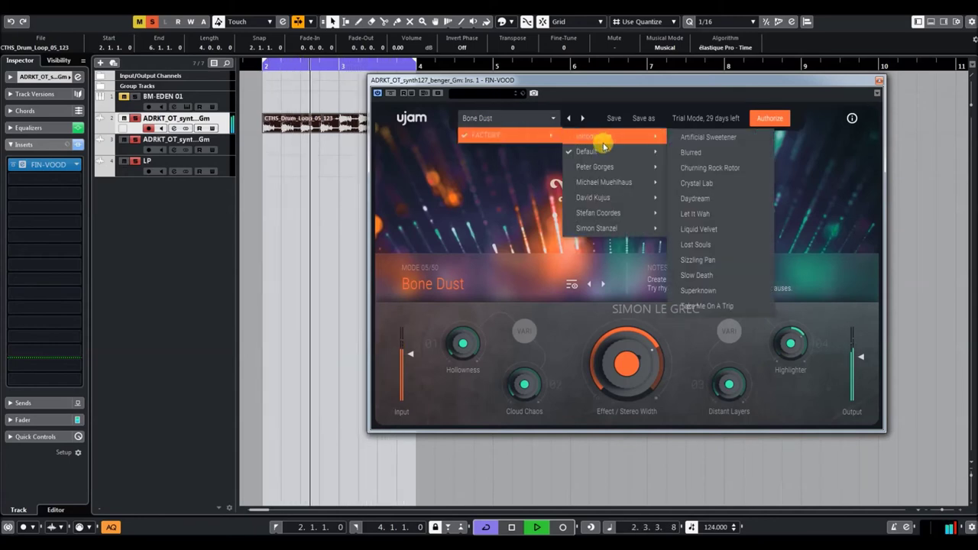
{"action": "mouse_move", "coordinate": [602, 151]}
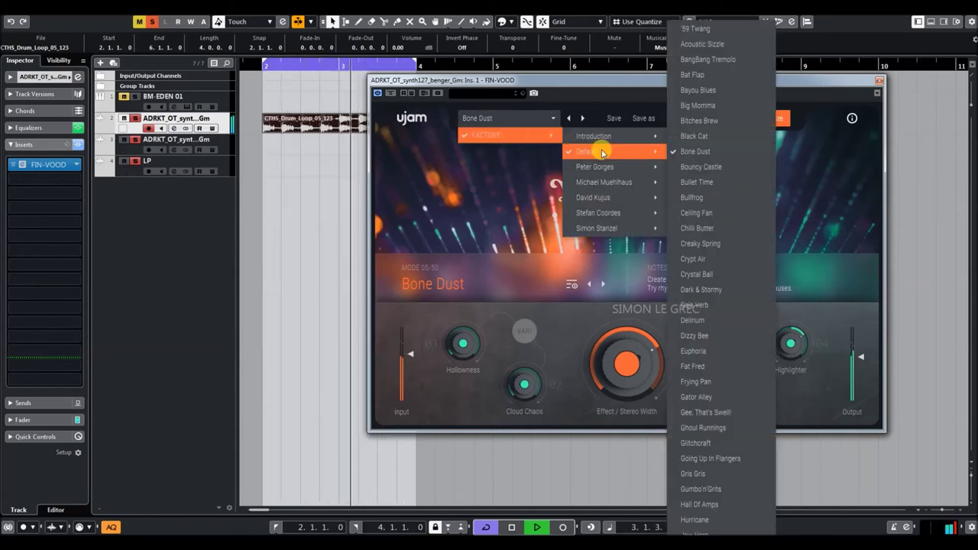
{"action": "left_click", "coordinate": [693, 350]}
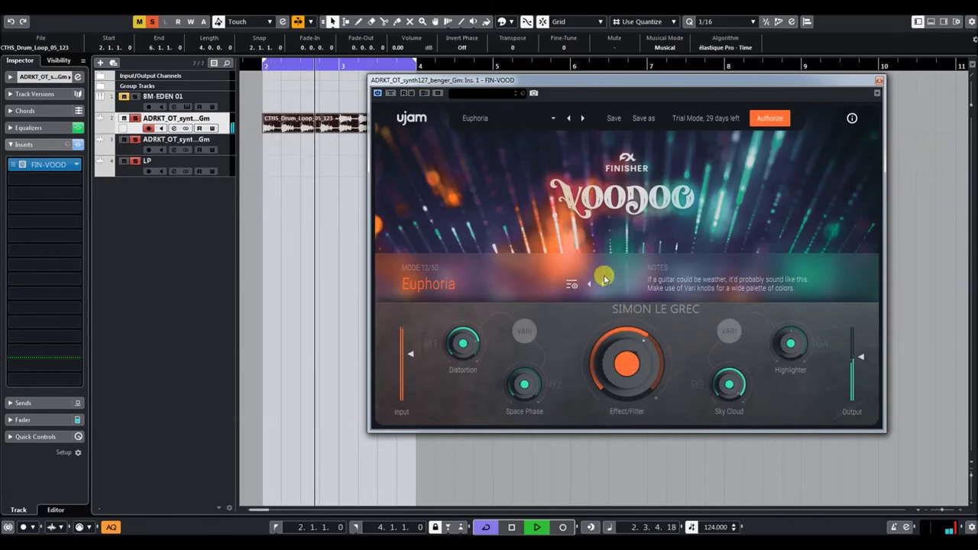
{"action": "left_click", "coordinate": [583, 118]}
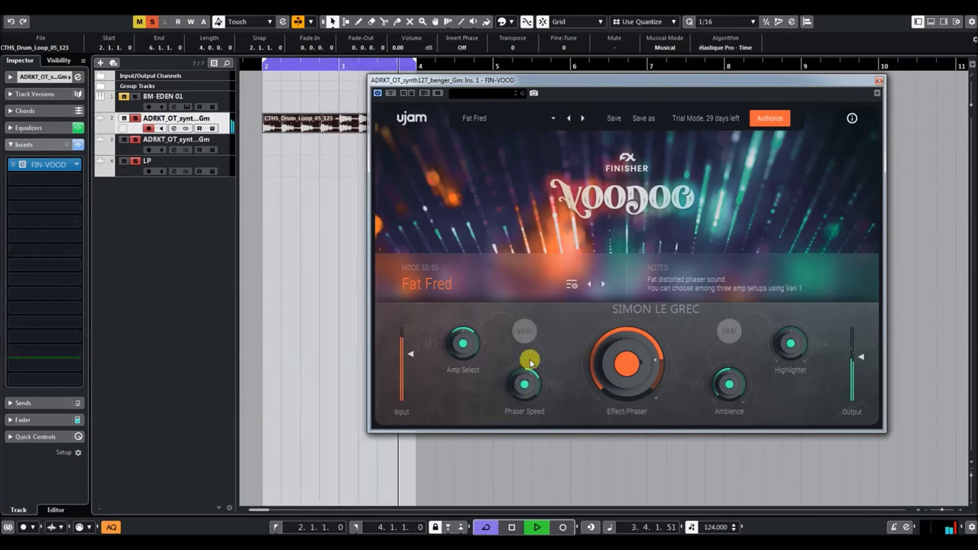
{"action": "left_click", "coordinate": [582, 119]}
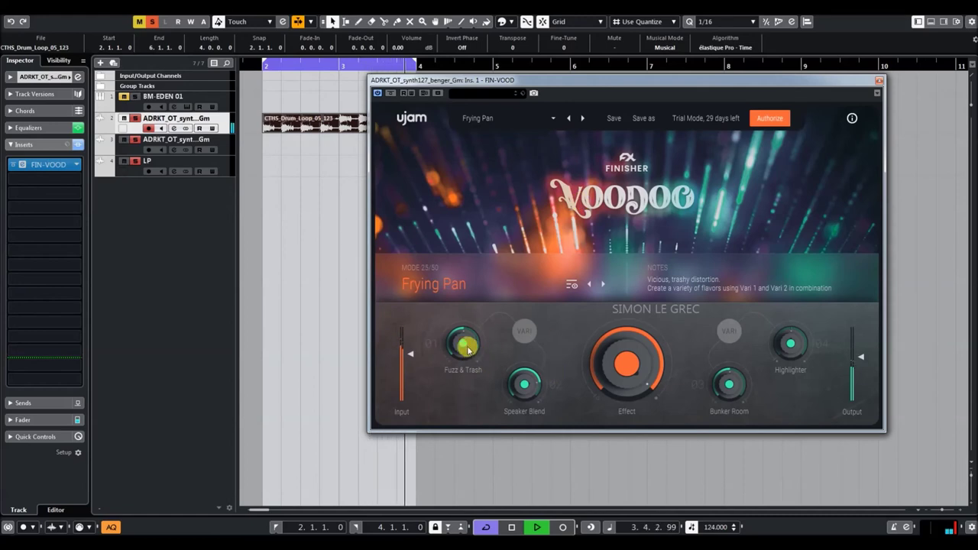
- Lower the Frying Pan preset's main Effect to about midway, and load the At Bluebird Cafe preset from the factory collection
{"action": "left_click_drag", "start_coordinate": [608, 367], "coordinate": [633, 418]}
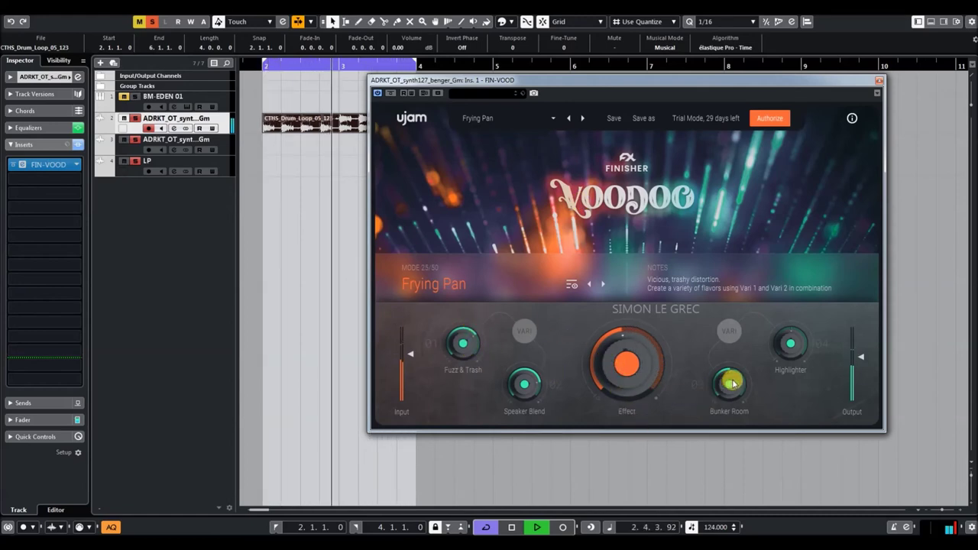
{"action": "mouse_move", "coordinate": [794, 331]}
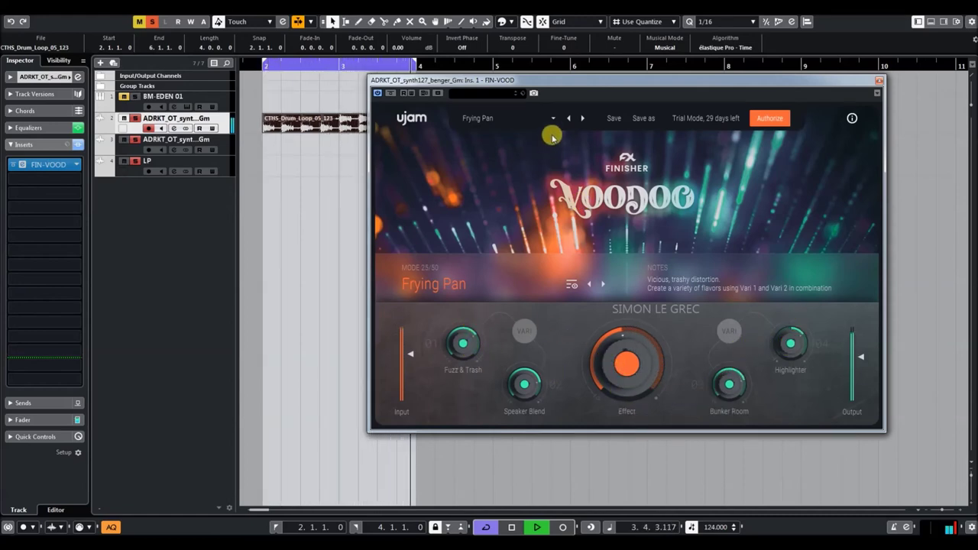
{"action": "left_click", "coordinate": [506, 117]}
{"action": "mouse_move", "coordinate": [506, 133]}
{"action": "mouse_move", "coordinate": [613, 177]}
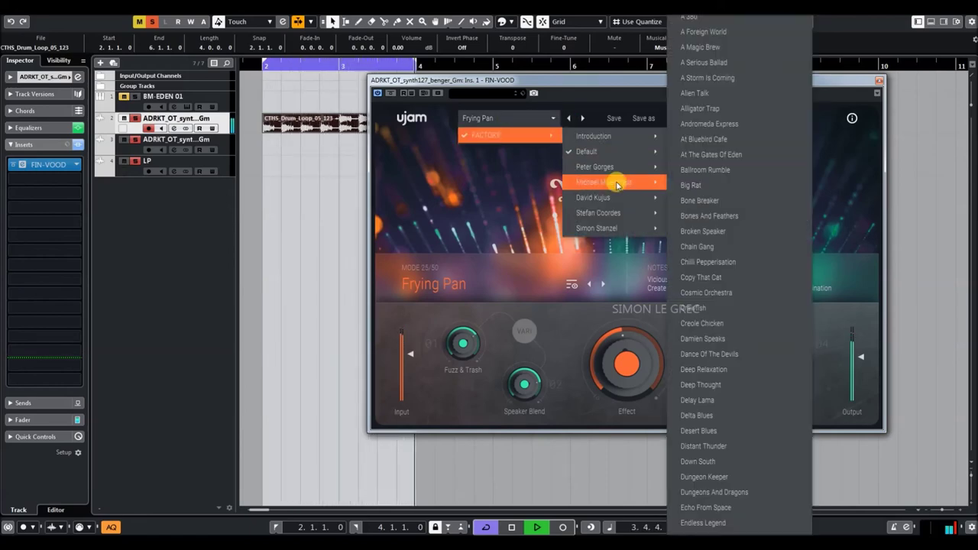
{"action": "left_click", "coordinate": [694, 141]}
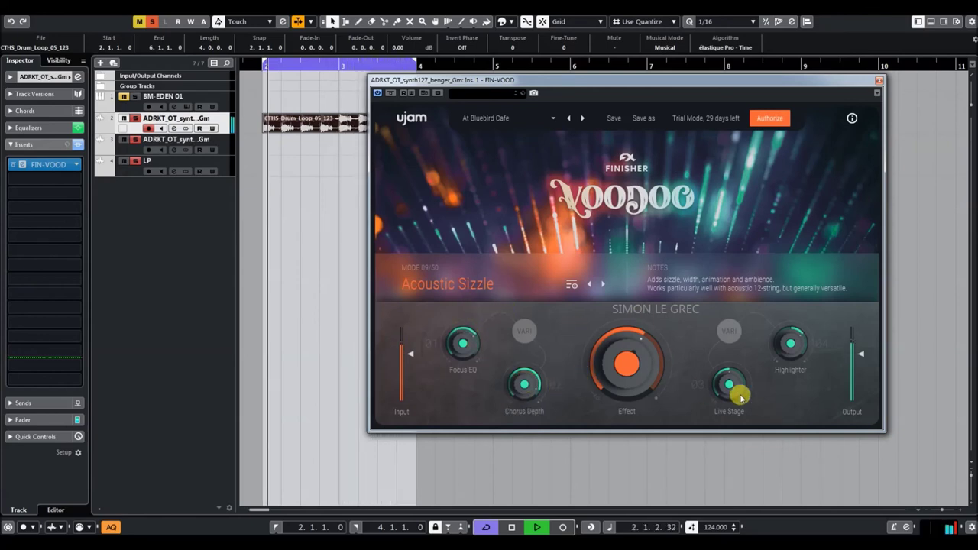
- Audition the At The Gates Of Eden, Ballroom Rumble, Big Rat and Bone Breaker presets, setting Bone Breaker's main Effect to about 71
{"action": "left_click", "coordinate": [584, 118]}
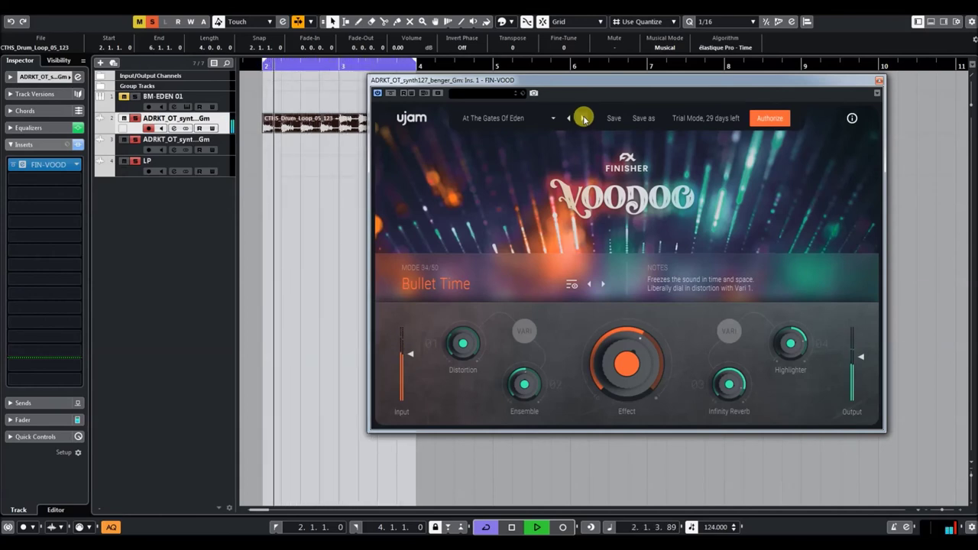
{"action": "left_click", "coordinate": [583, 119]}
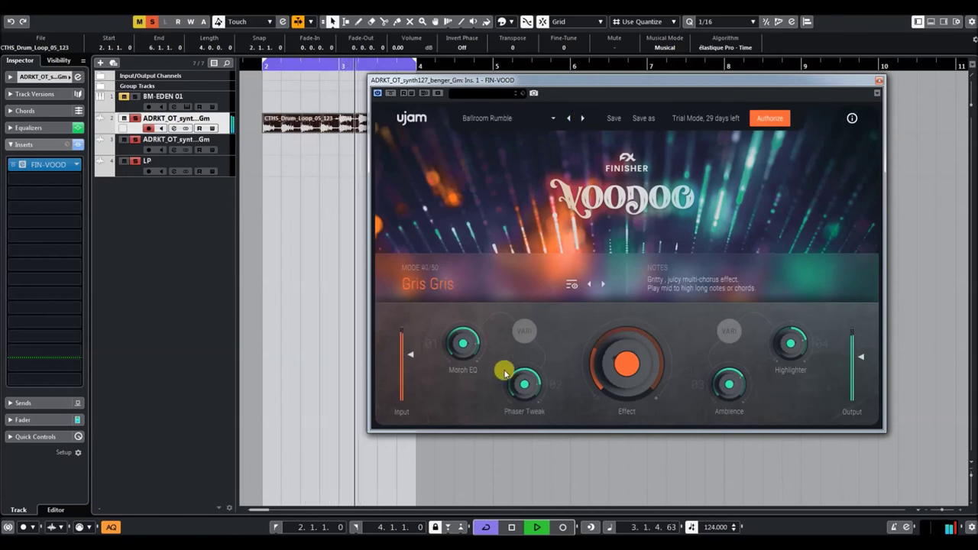
{"action": "left_click", "coordinate": [583, 118]}
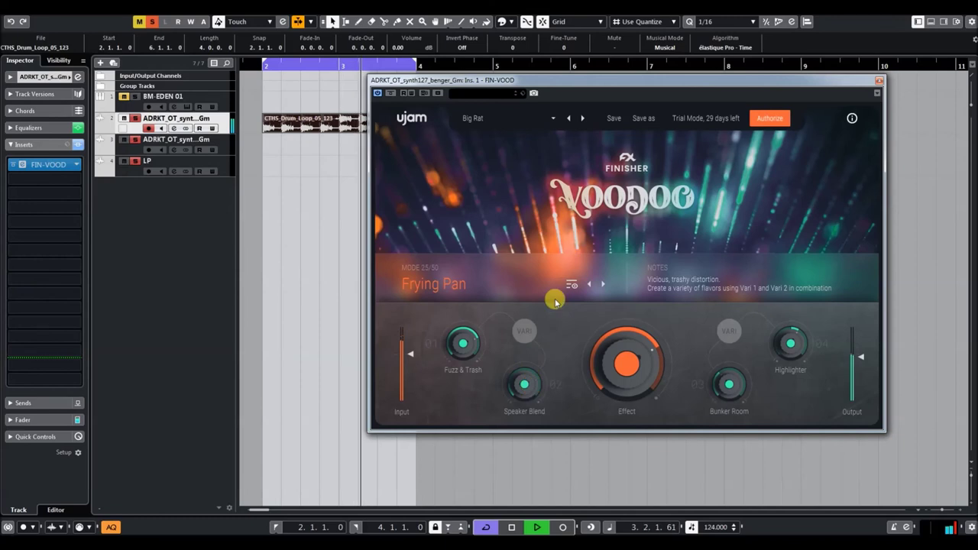
{"action": "left_click", "coordinate": [584, 117]}
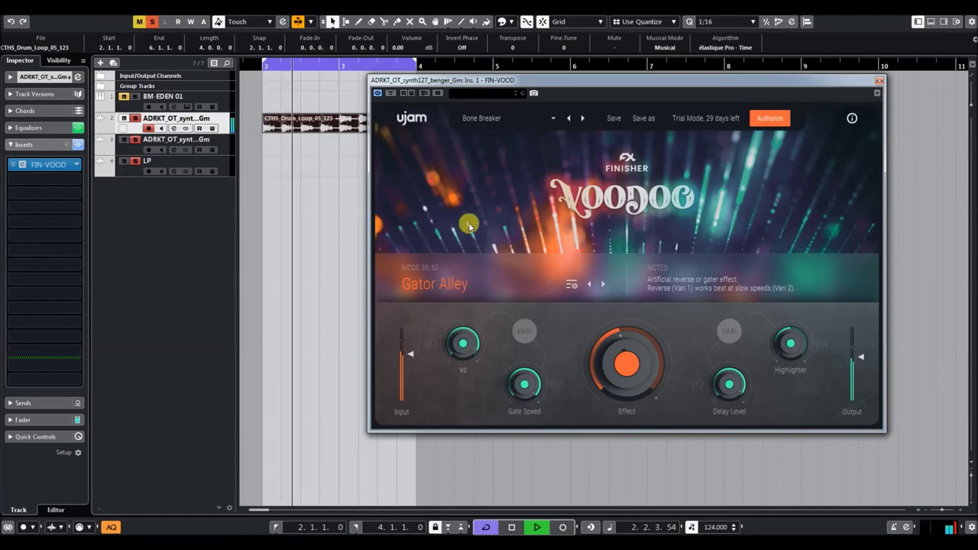
{"action": "left_click_drag", "start_coordinate": [624, 302], "coordinate": [626, 321]}
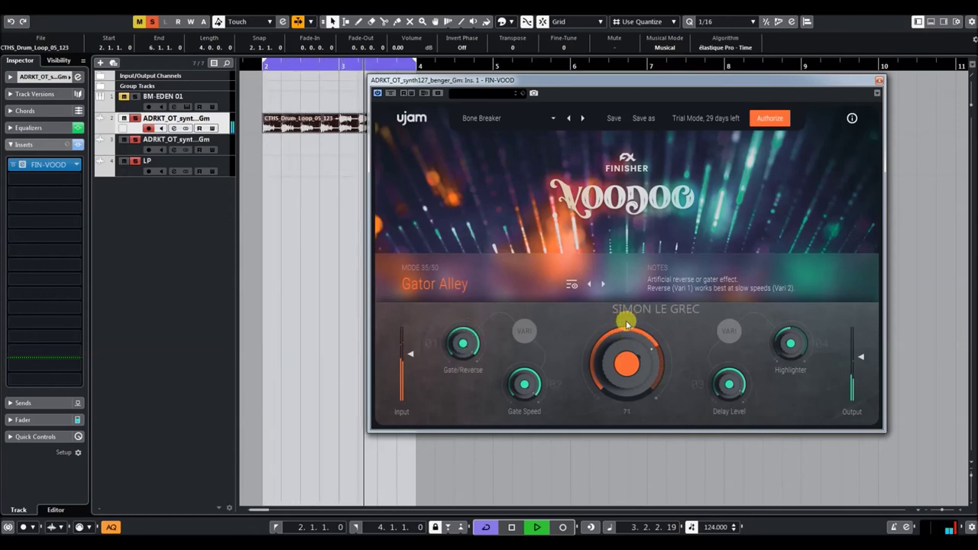
- Audition the factory preset Acoustic Romance, followed by Back Home with its main Effect raised slightly and its Saturation at about 59
{"action": "left_click", "coordinate": [494, 118]}
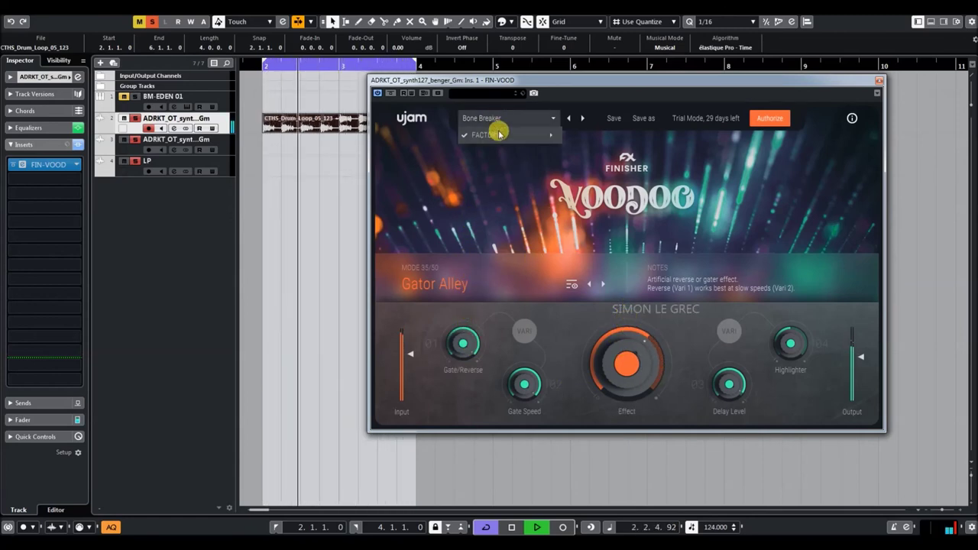
{"action": "mouse_move", "coordinate": [502, 135]}
{"action": "mouse_move", "coordinate": [611, 197]}
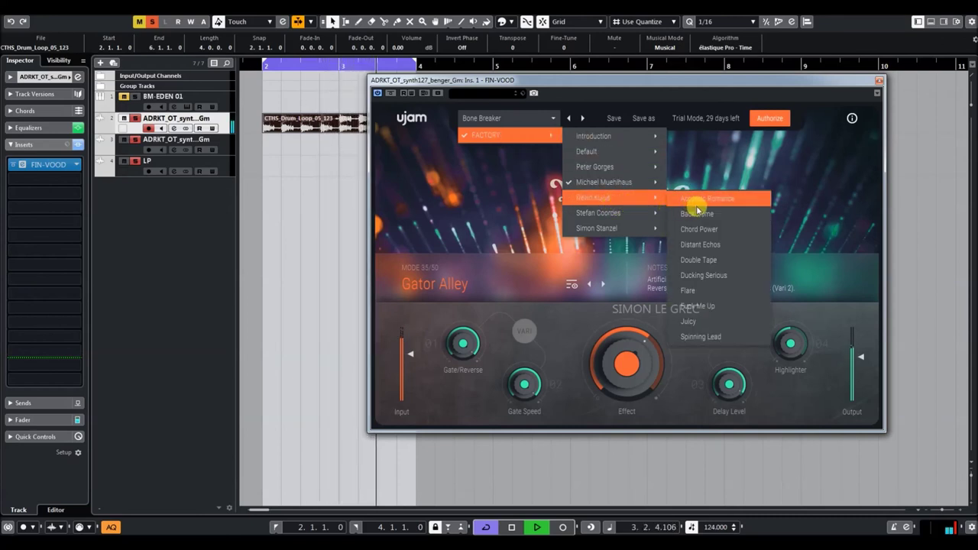
{"action": "left_click", "coordinate": [697, 203]}
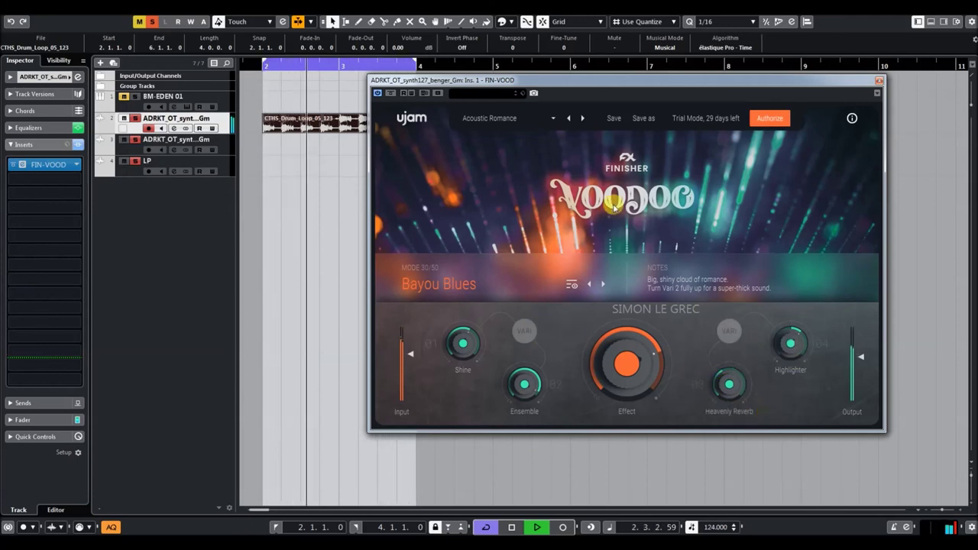
{"action": "left_click", "coordinate": [585, 119]}
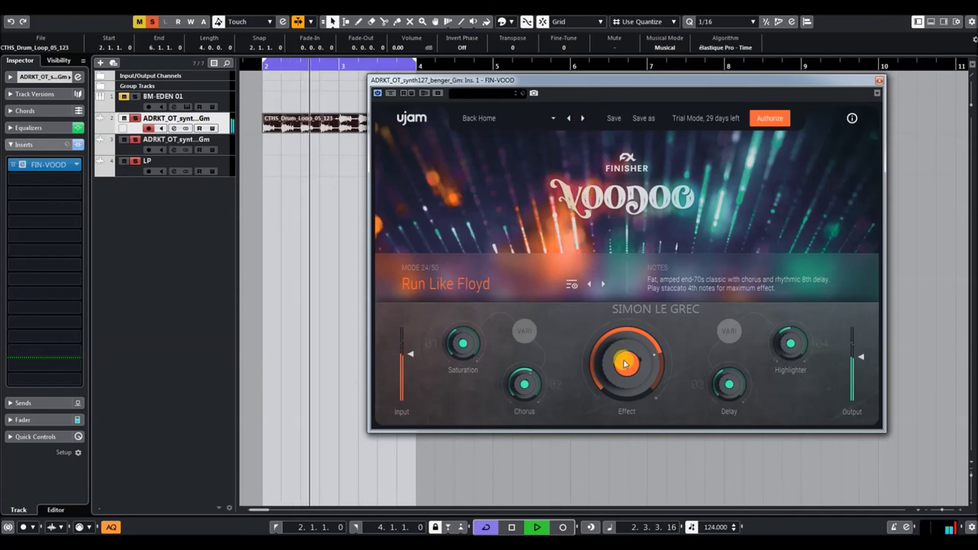
{"action": "left_click_drag", "start_coordinate": [629, 406], "coordinate": [624, 387]}
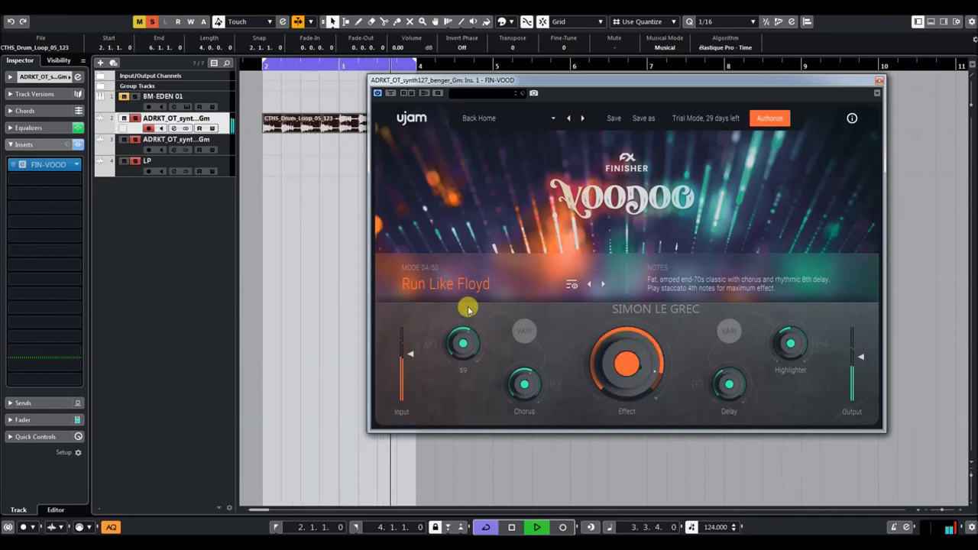
- Audition Chord Power with its main Effect at about 27, followed by the Distant Echoes and Double Tape presets
{"action": "left_click", "coordinate": [584, 119]}
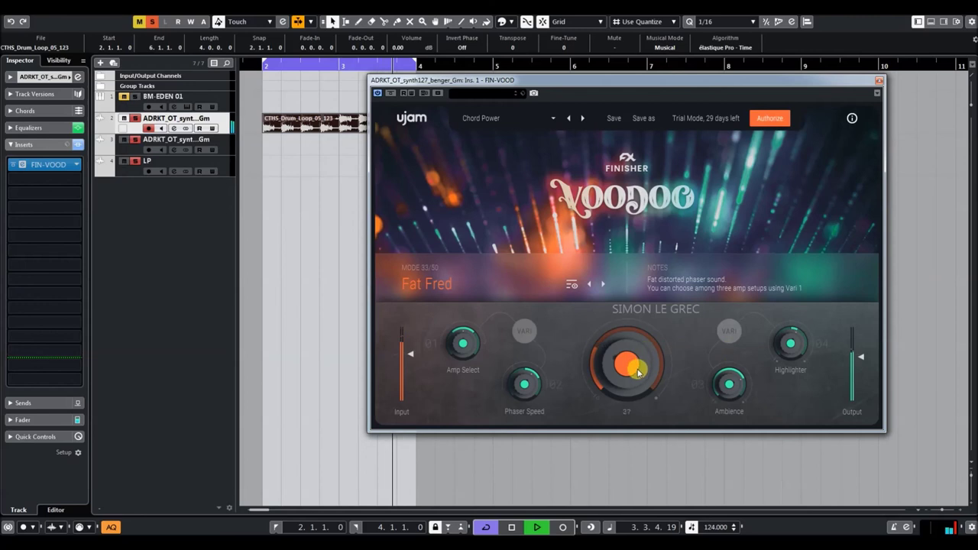
{"action": "left_click", "coordinate": [583, 118]}
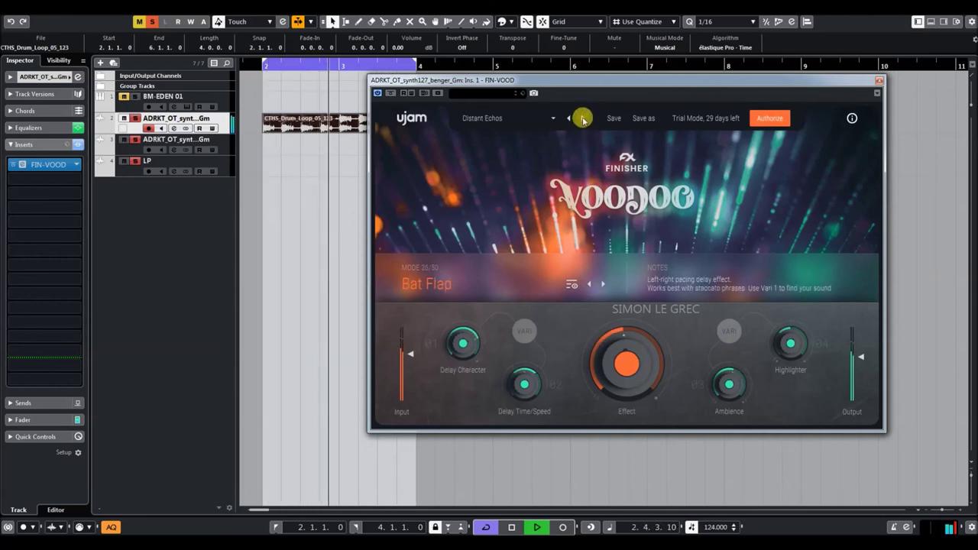
{"action": "left_click", "coordinate": [583, 118]}
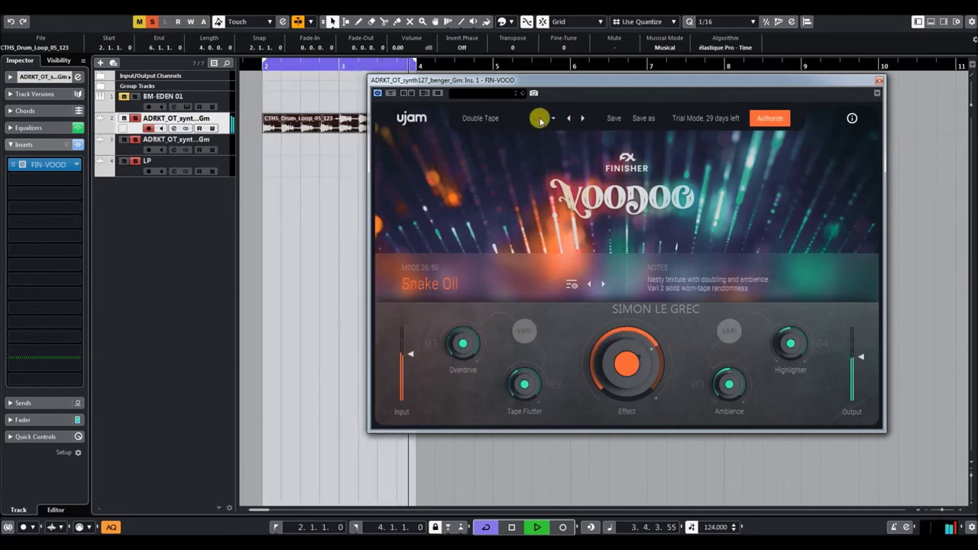
{"action": "left_click", "coordinate": [497, 119]}
{"action": "mouse_move", "coordinate": [534, 136]}
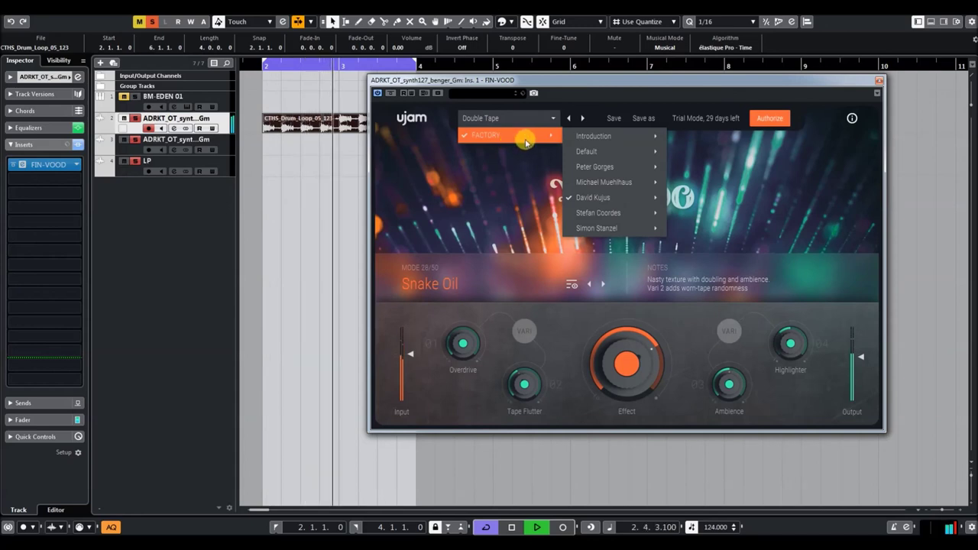
{"action": "mouse_move", "coordinate": [618, 213]}
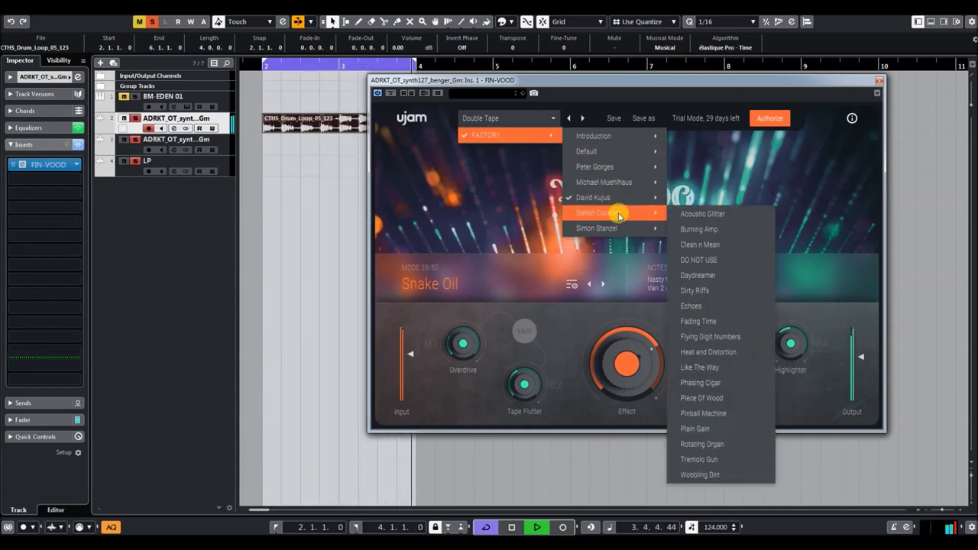
{"action": "left_click", "coordinate": [692, 115]}
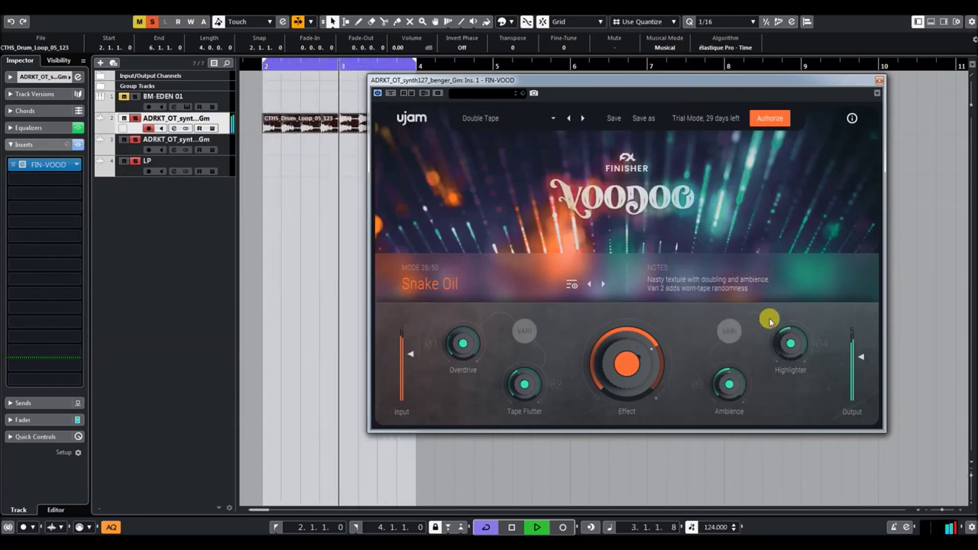